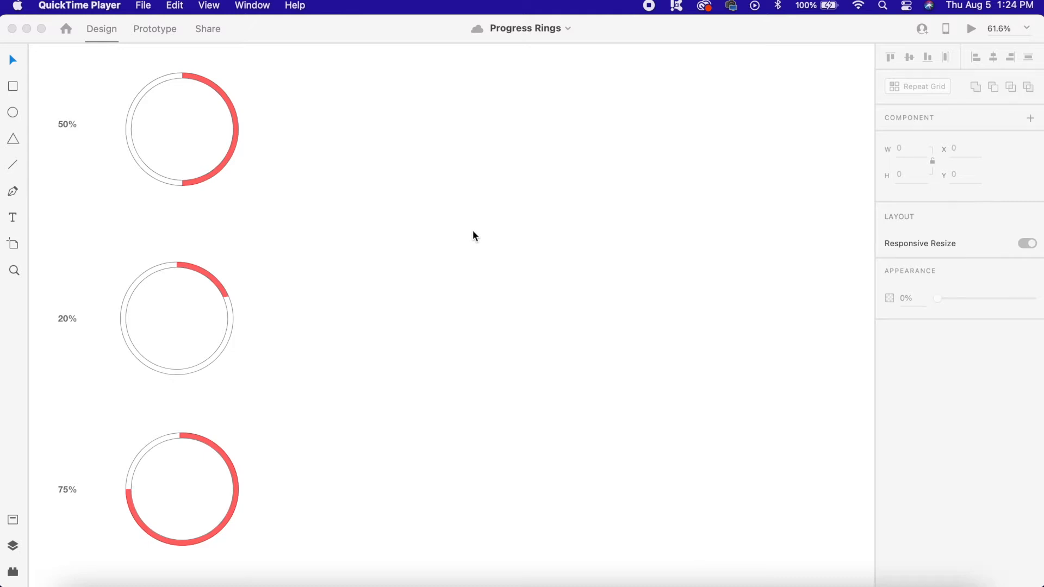
Draw a 252 × 252 circle beside the 50% example and add a slightly smaller concentric circle inside it to form a ring.
click(13, 112)
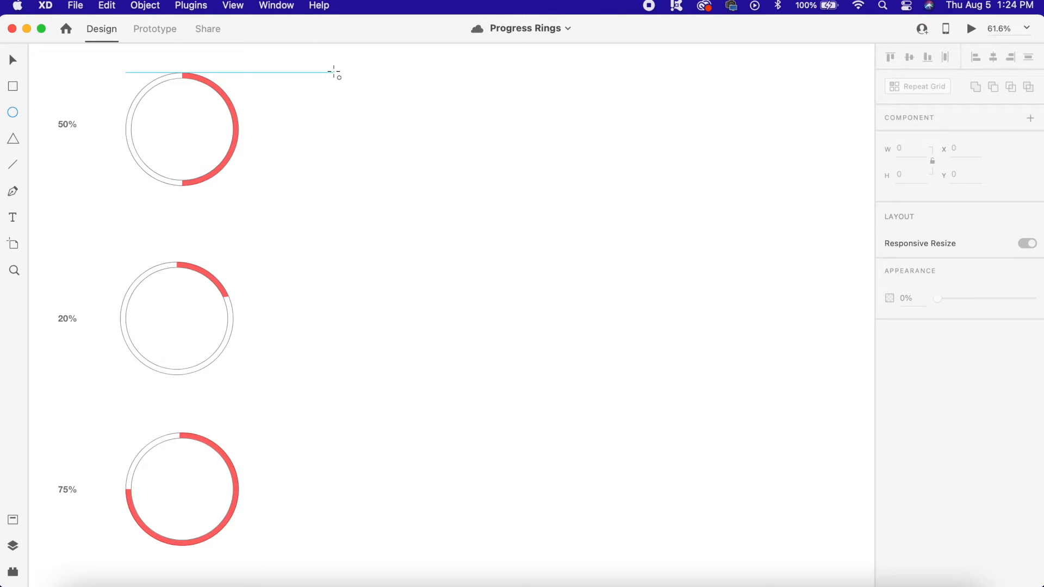
drag(334, 71, 460, 187)
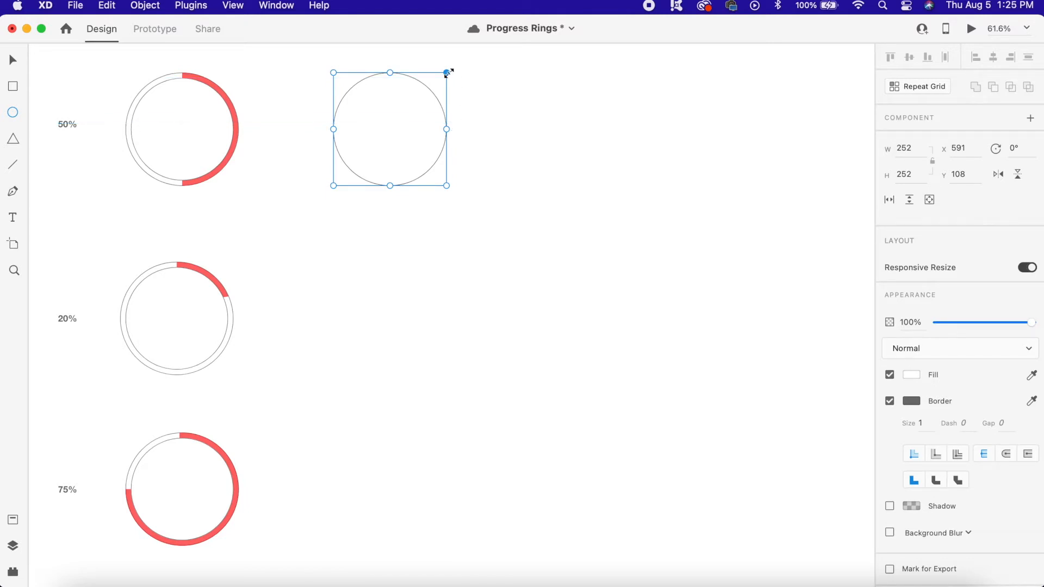
drag(447, 73, 438, 82)
key(v)
drag(397, 87, 401, 81)
click(516, 183)
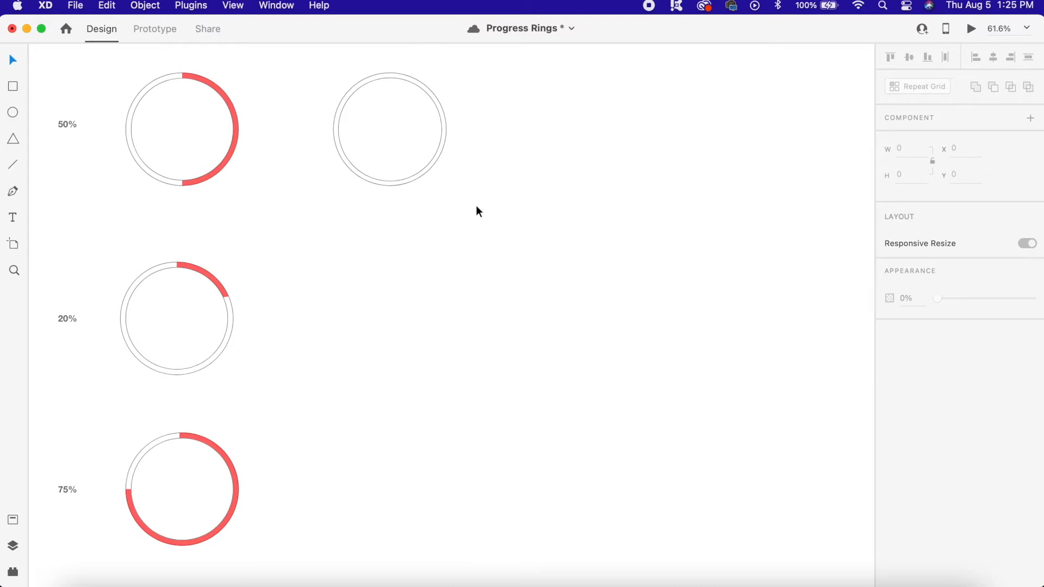
Duplicate both circles of the new ring and place the copy beside the original at the same height.
drag(477, 219, 321, 97)
key(super+d)
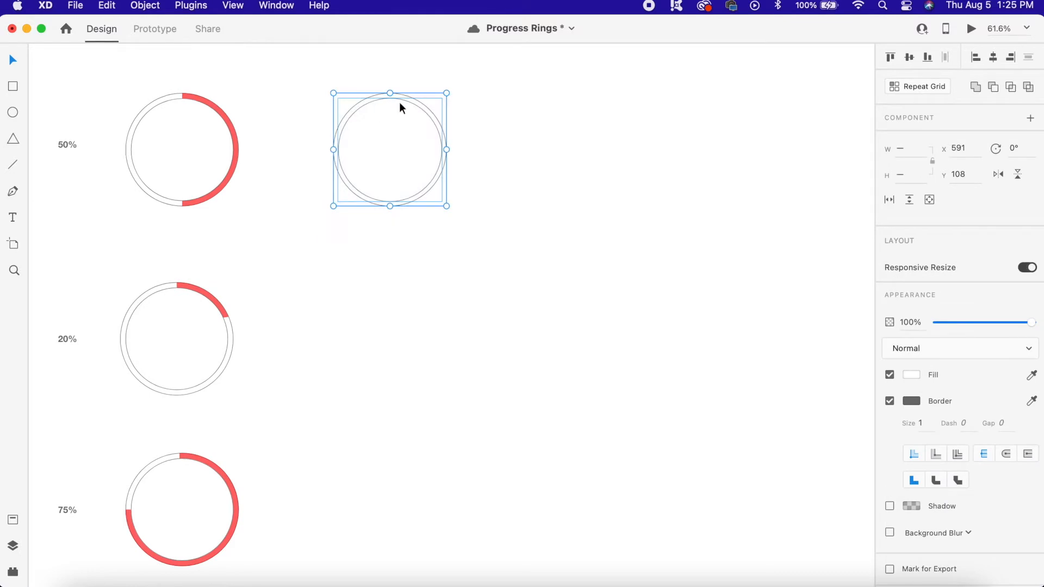
drag(401, 94, 565, 93)
click(696, 158)
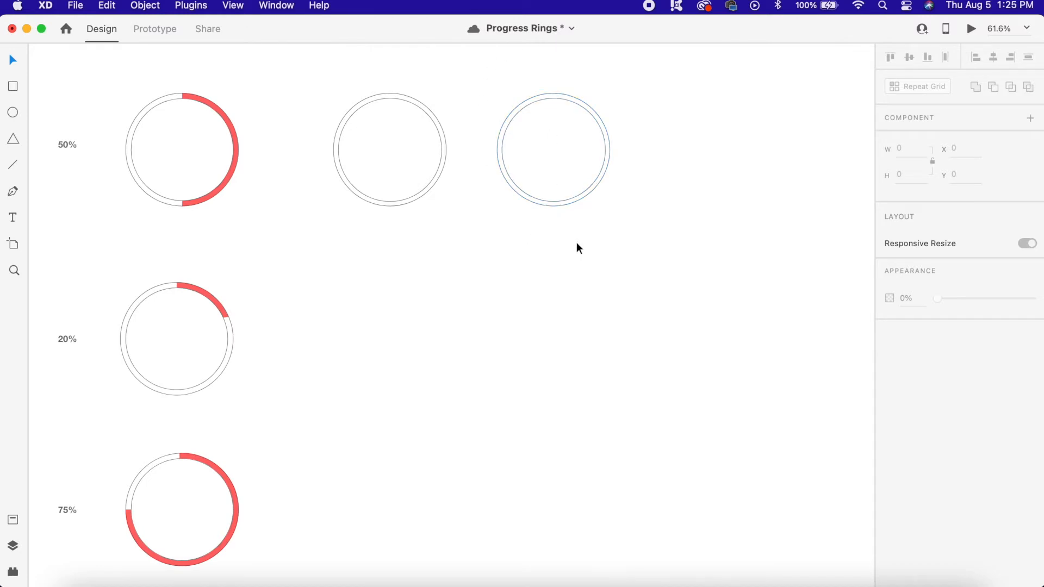
Draw a vertical guide line about 86 tall through the copied ring's top center and a rectangle about 166 × 268 covering its left half.
click(13, 165)
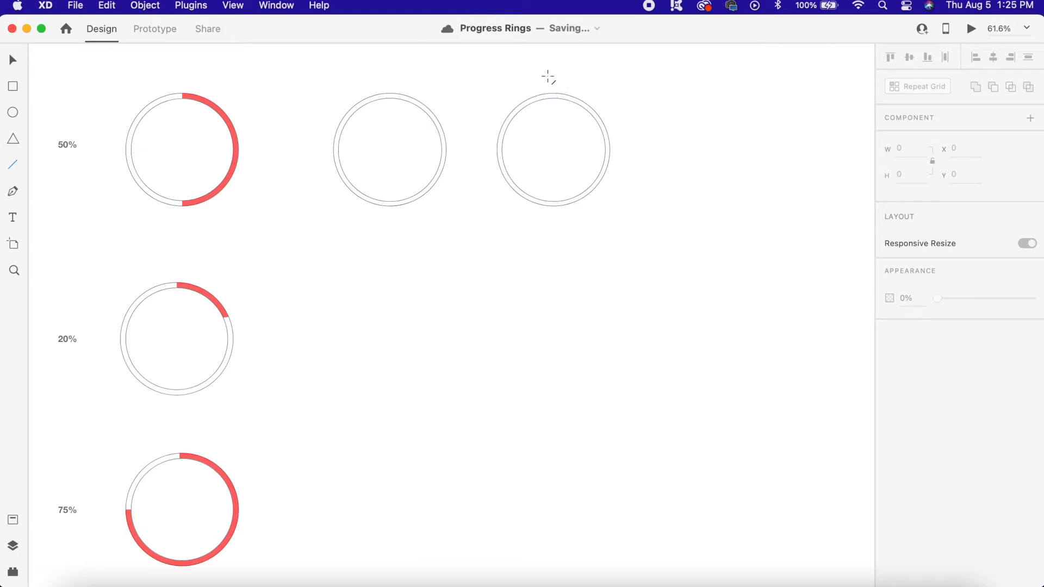
drag(553, 78, 554, 116)
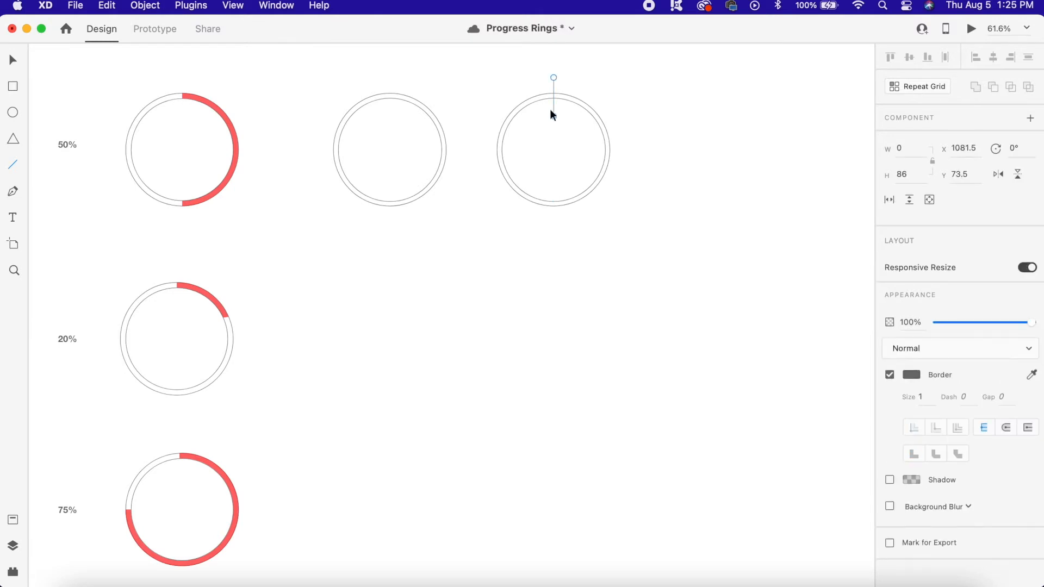
click(15, 90)
drag(479, 92, 554, 214)
click(13, 59)
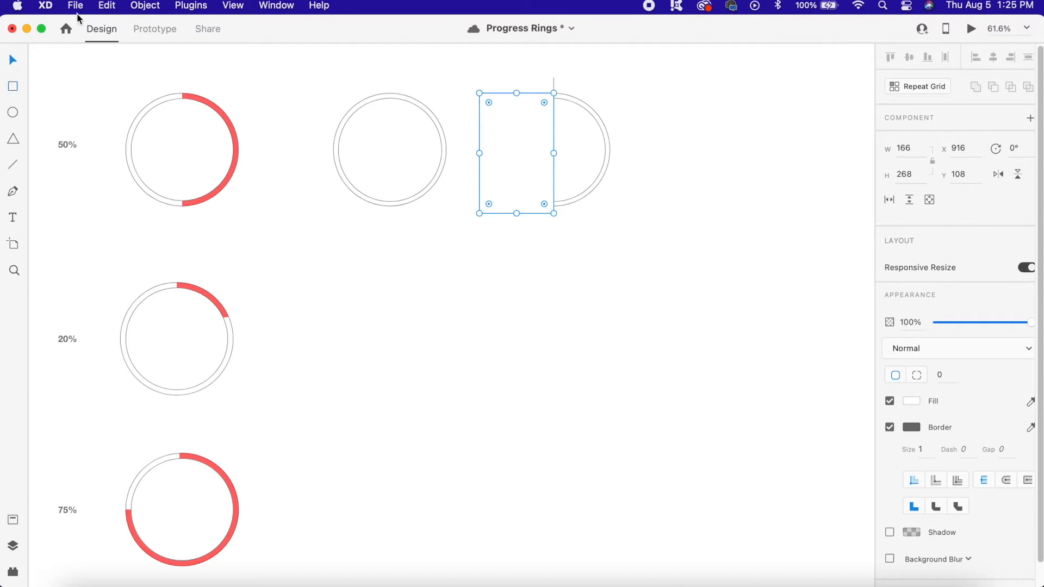
Delete the guide line and subtract the rectangle and inner circle from the copied outer circle to make a right half ring.
click(555, 80)
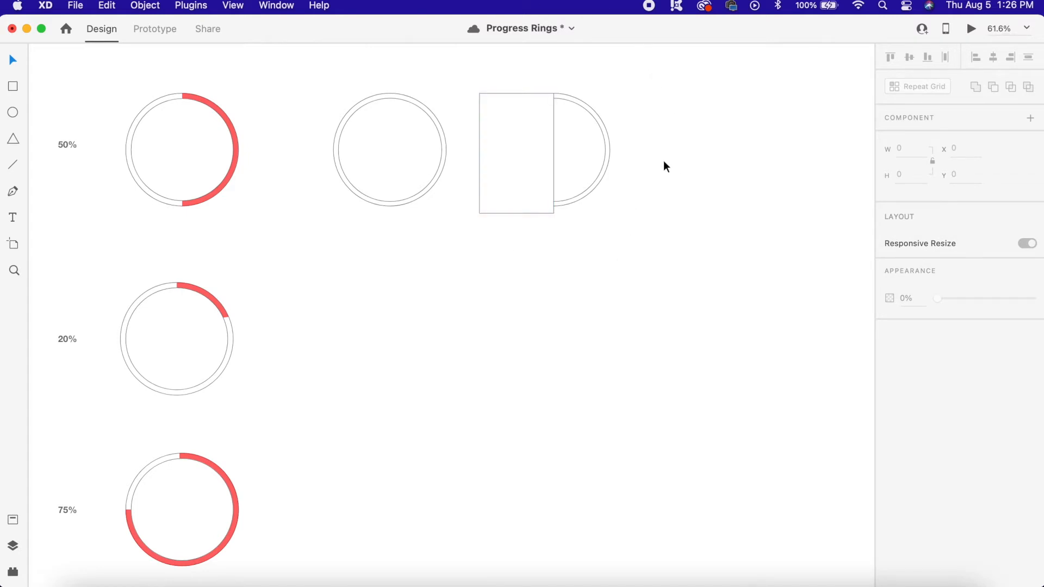
drag(623, 236, 475, 66)
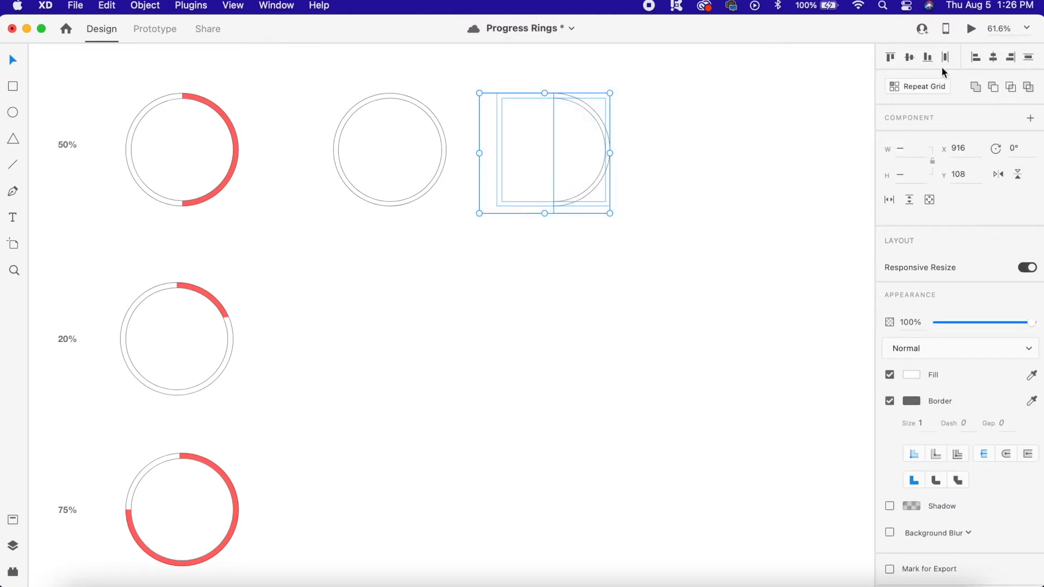
click(993, 88)
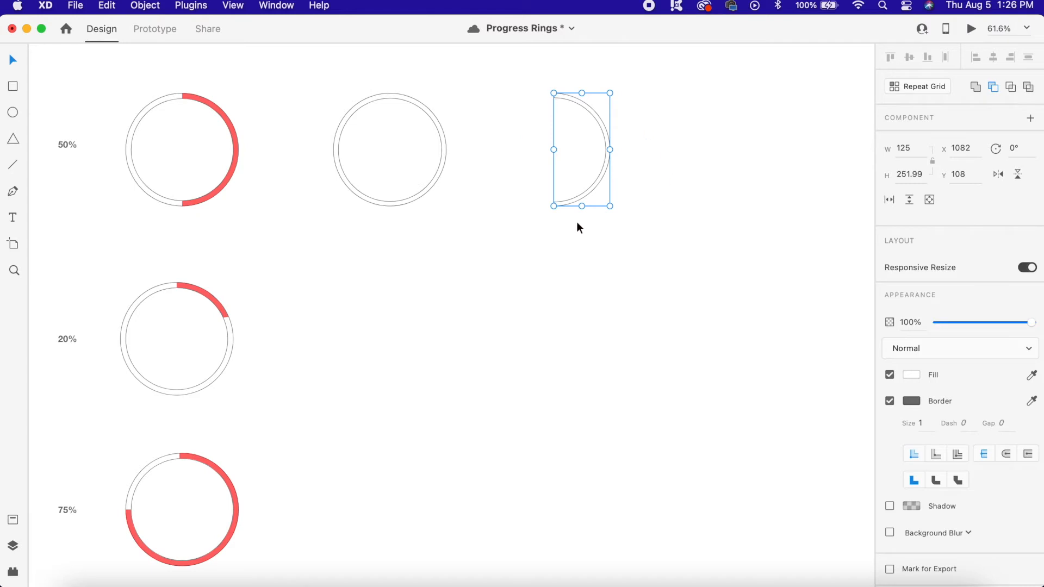
click(671, 159)
Fill the half ring with red (#FF0303) and remove its border.
click(598, 115)
click(918, 374)
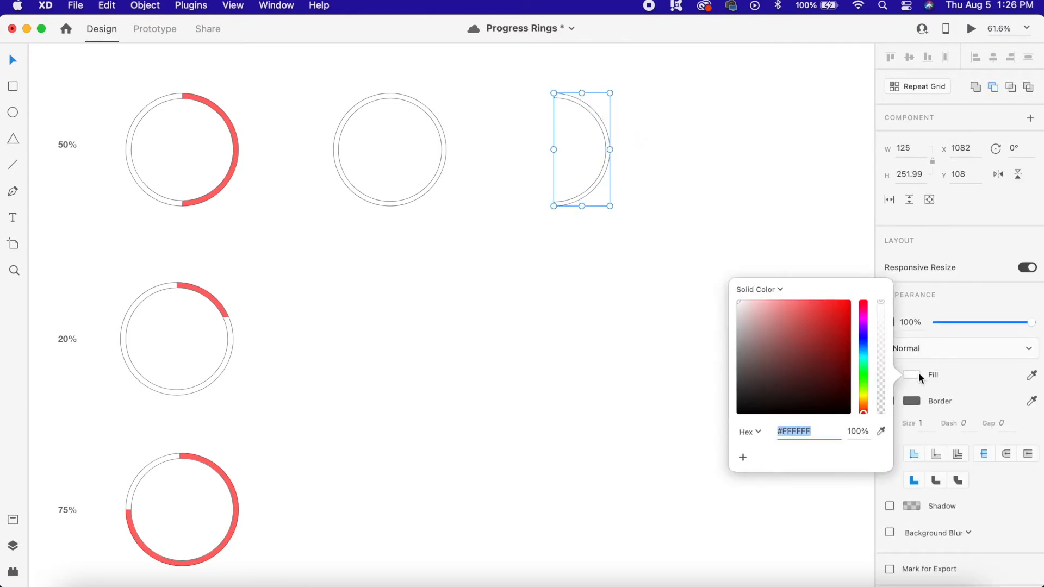
drag(824, 324, 843, 280)
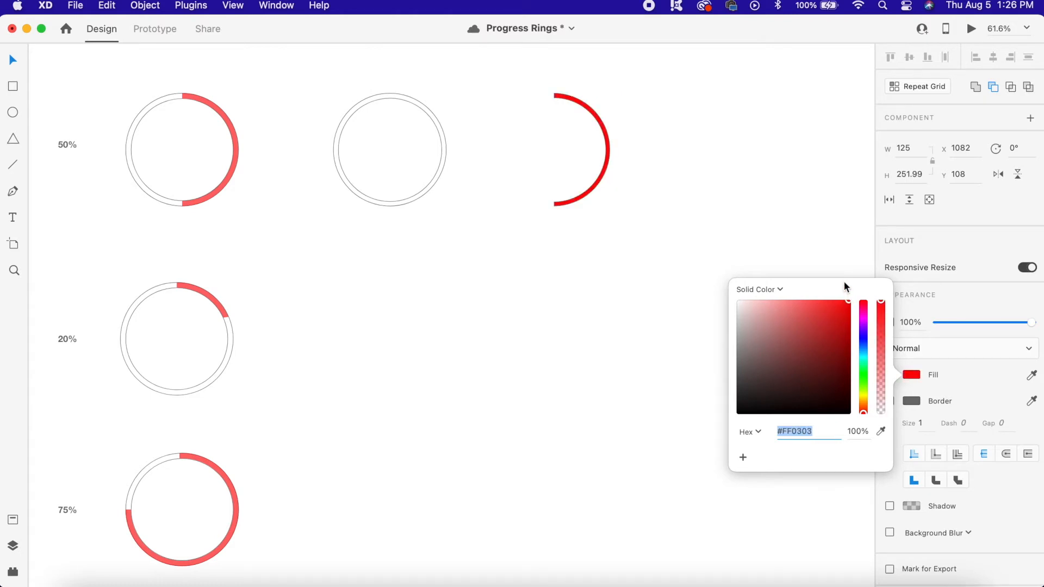
click(987, 378)
click(889, 402)
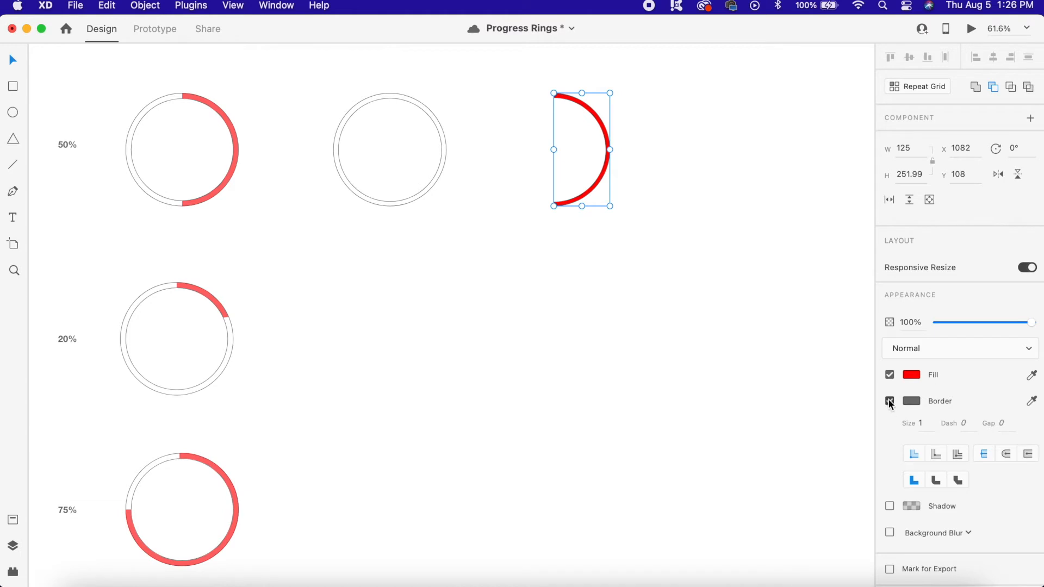
click(890, 402)
Move the red half ring onto the right half of the original ring and inspect its alignment up close.
drag(606, 134, 441, 132)
click(521, 135)
scroll(409, 146, up, 4)
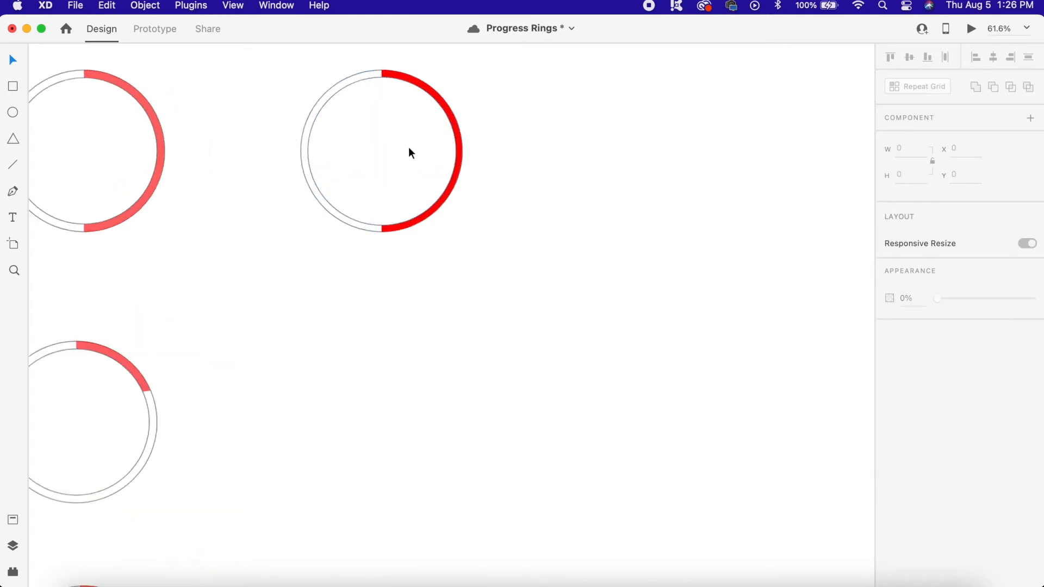
scroll(522, 163, up, 2)
scroll(543, 172, up, 2)
scroll(585, 179, up, 2)
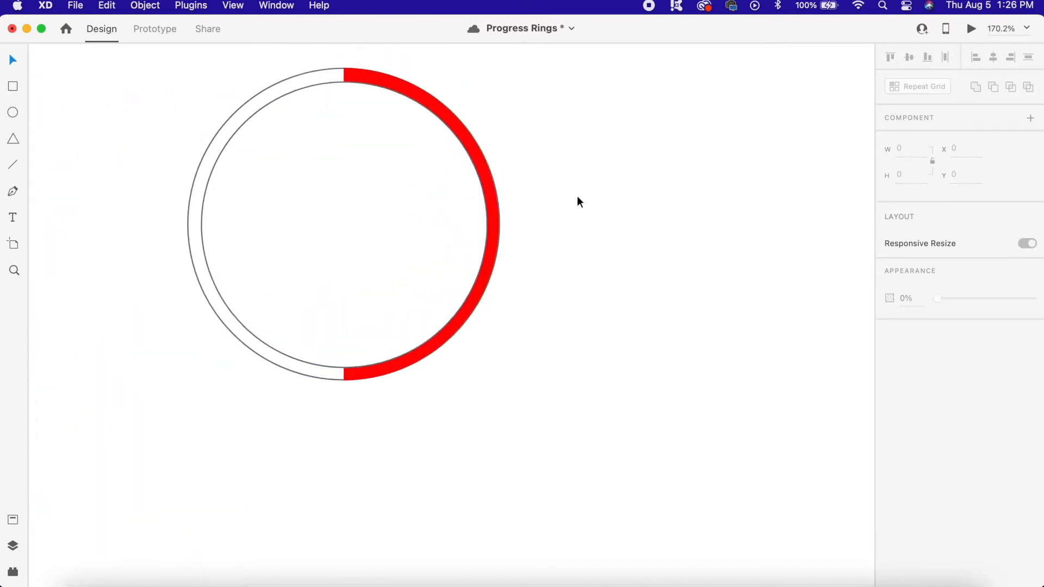
Set the red half ring's opacity to 59%.
click(492, 183)
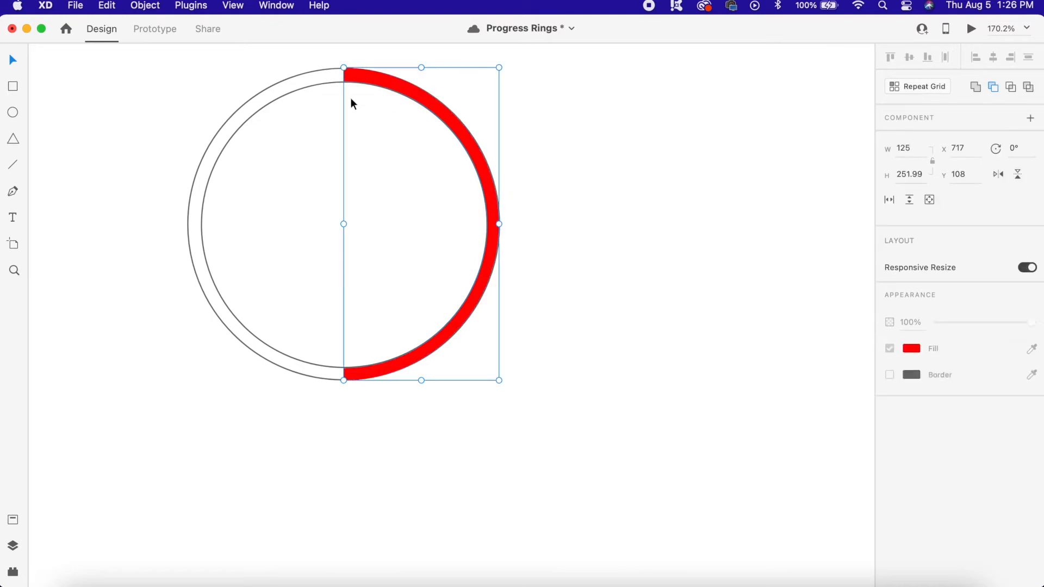
click(652, 211)
click(438, 117)
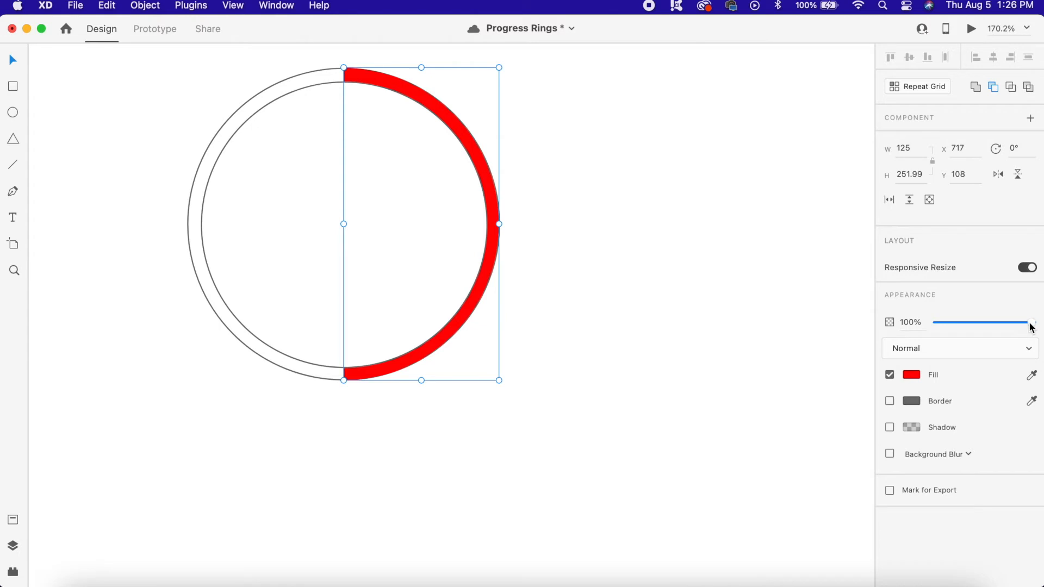
key(5)
key(6)
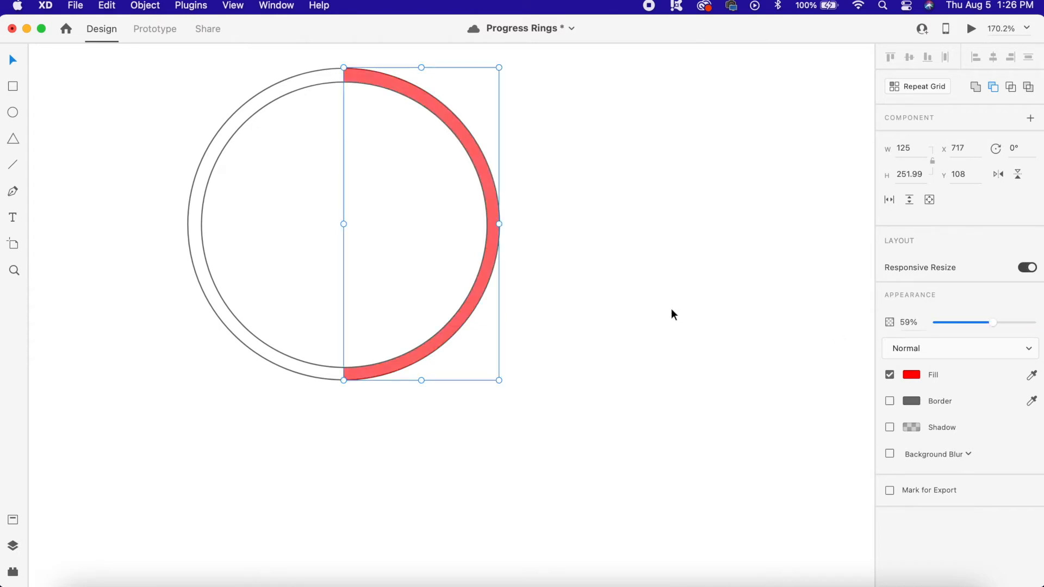
click(735, 309)
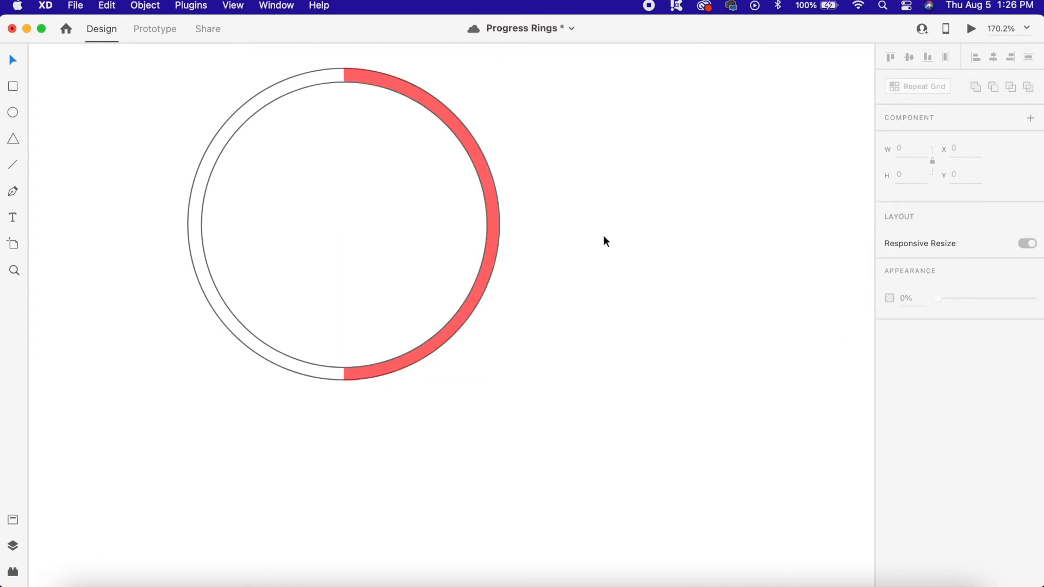
Draw a circle about 262 × 262 beside the 20% example and center a second circle about 241 × 241 inside it.
scroll(623, 248, down, 5)
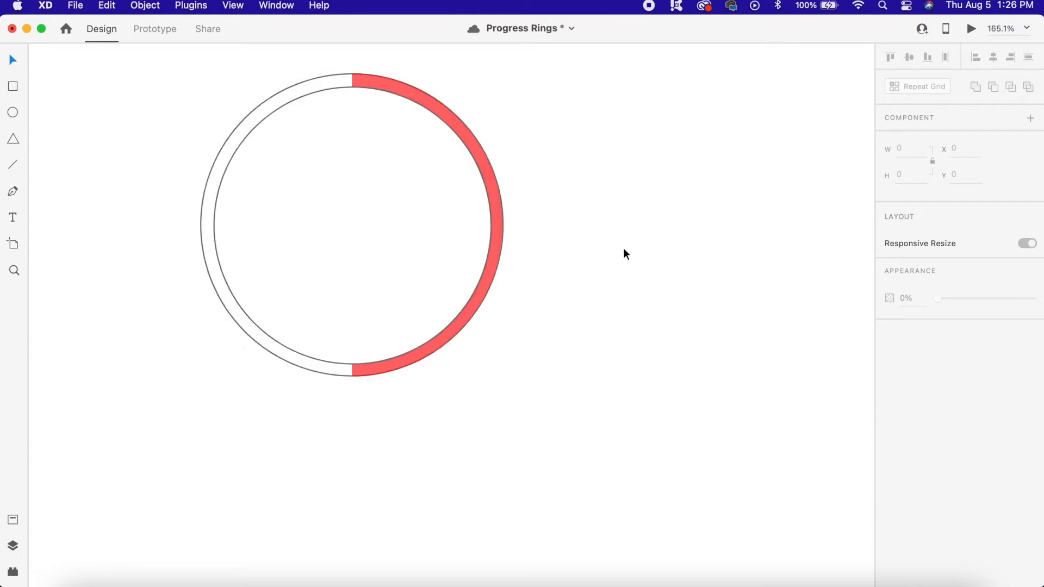
scroll(582, 412, down, 2)
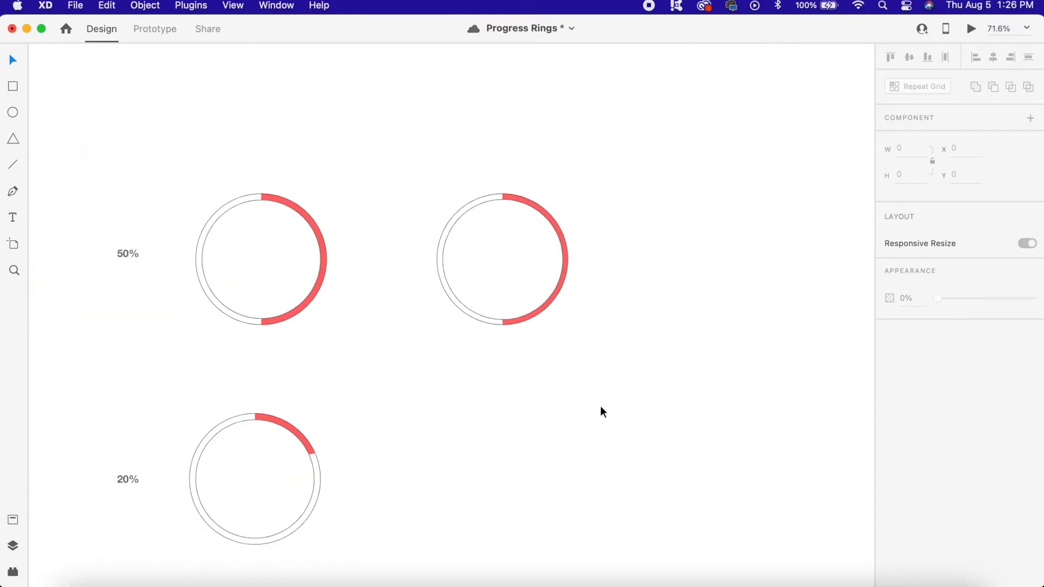
drag(603, 459, 567, 309)
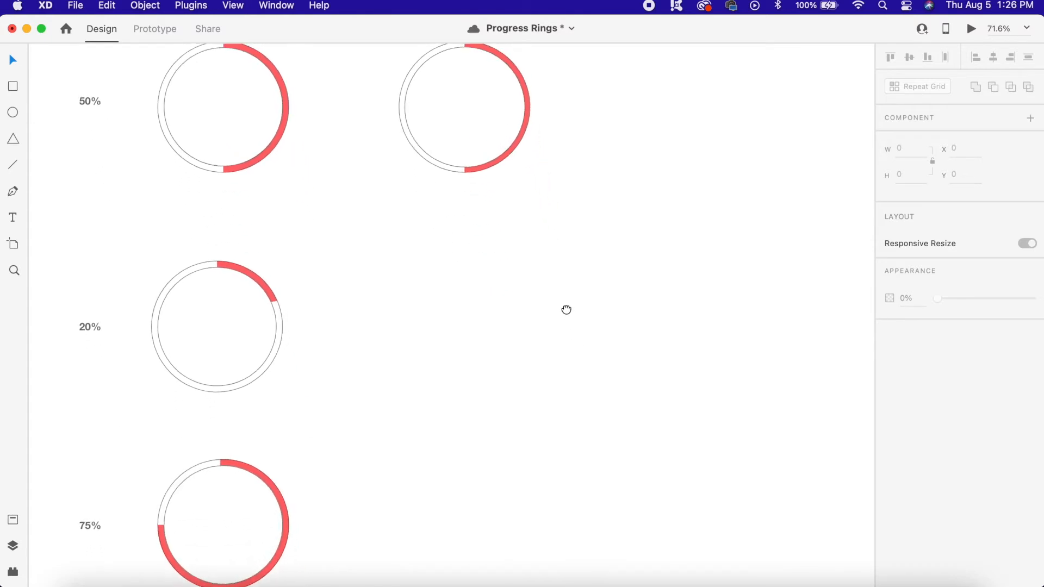
click(14, 114)
drag(405, 261, 542, 403)
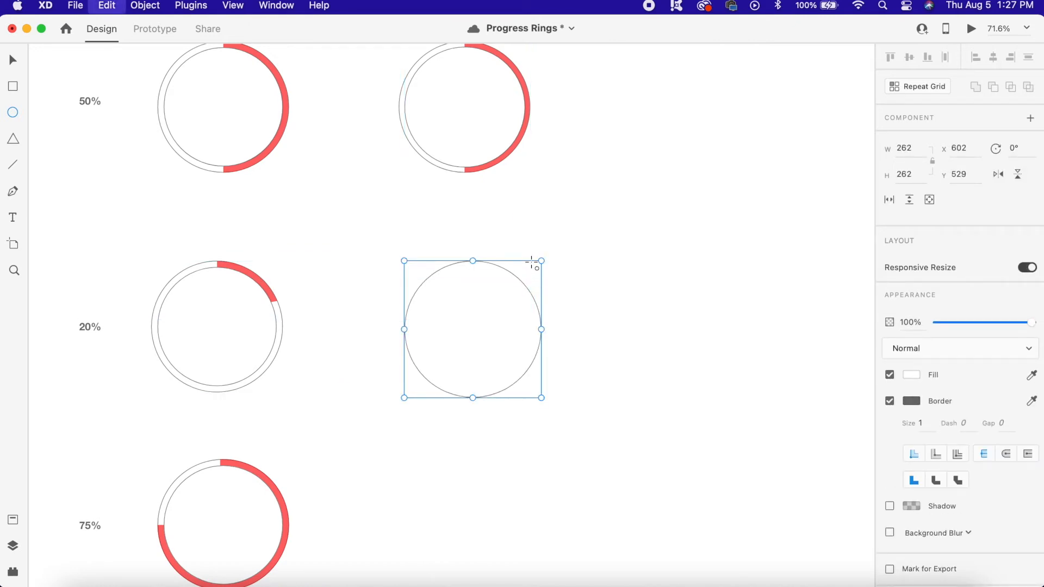
drag(540, 261, 531, 271)
click(13, 60)
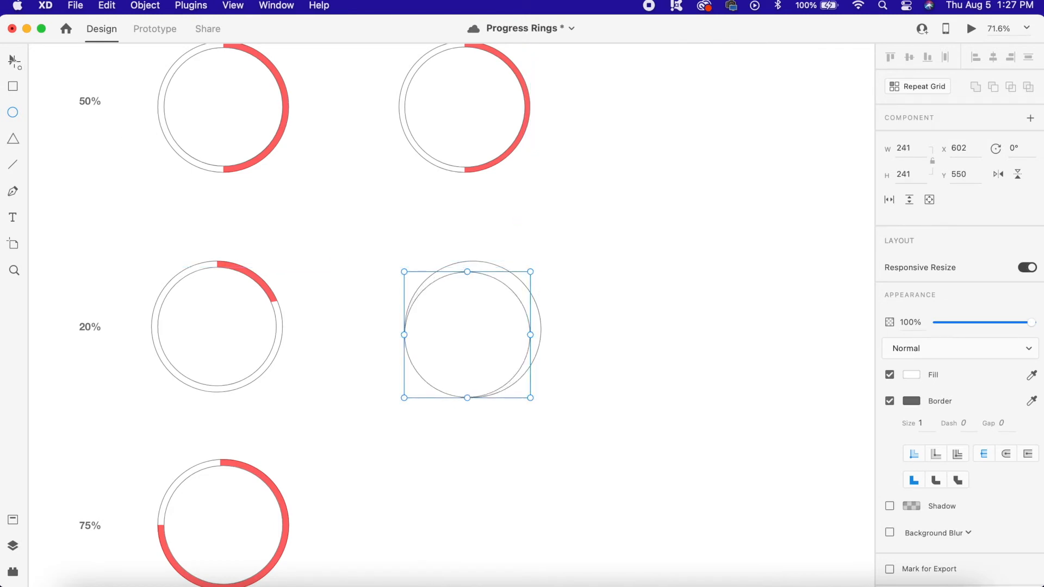
drag(494, 275, 497, 272)
Duplicate both circles of the ring beside the 20% example and place the copy to its right.
drag(585, 424, 398, 238)
drag(478, 272, 668, 264)
click(809, 267)
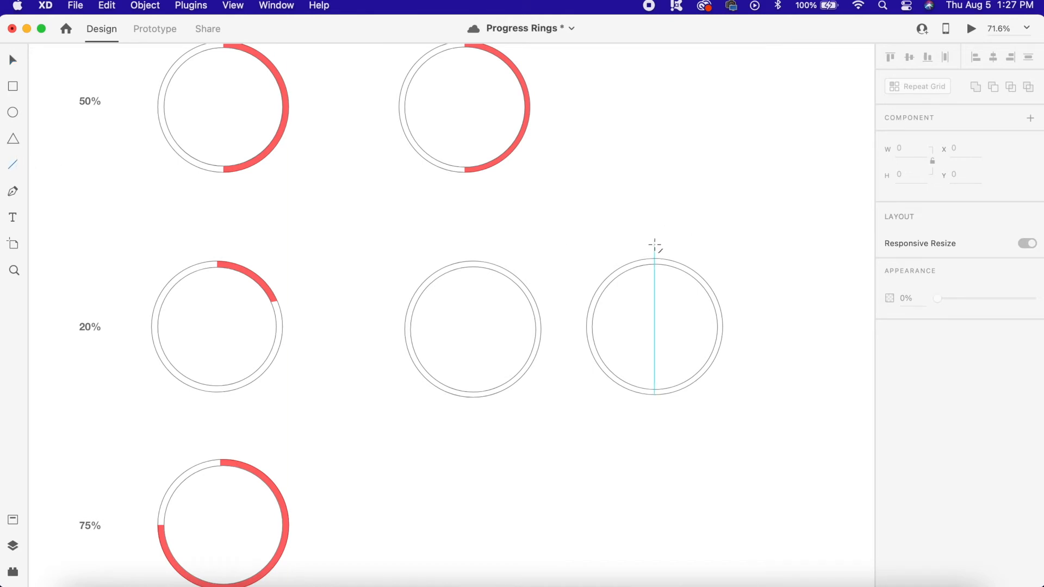
Draw a vertical guide line about 102 tall through the copied ring's top center and a rectangle about 150 × 285 covering its left half.
drag(654, 240, 654, 293)
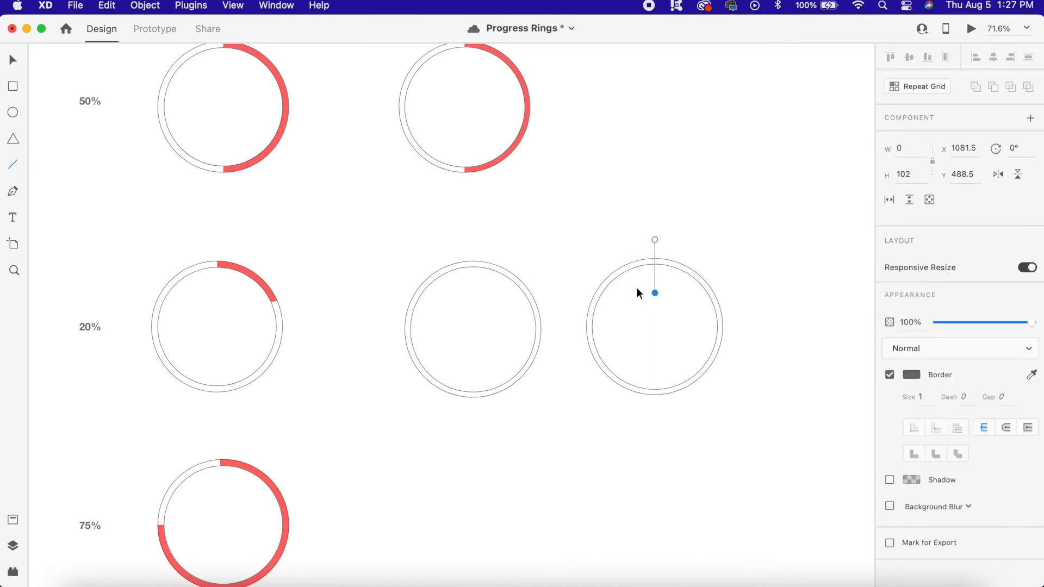
click(12, 88)
drag(577, 258, 655, 407)
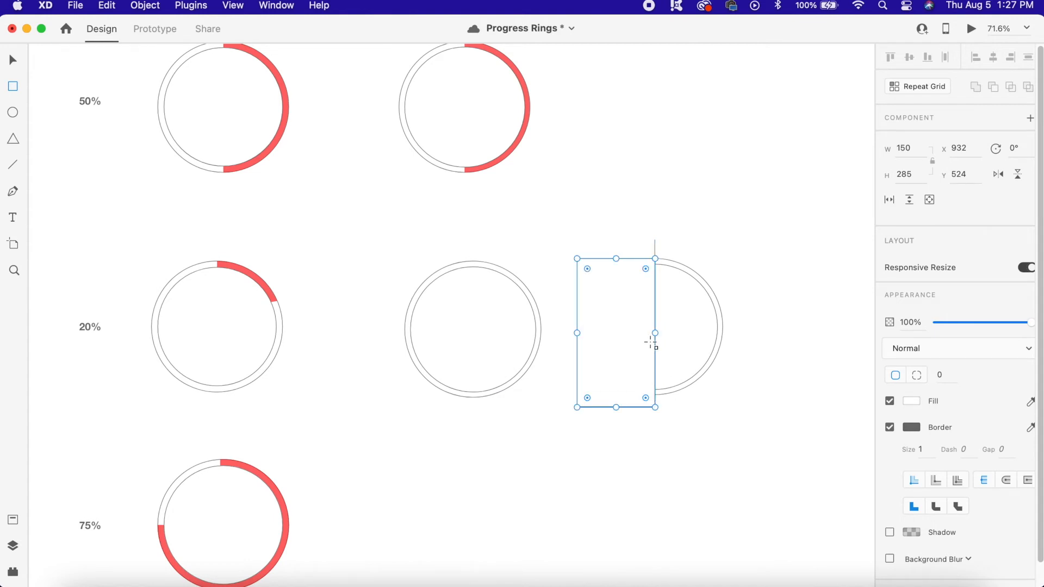
Draw a rectangle about 229 × 155 over the ring's lower right, rotate it to -22°, and shift it up to expose only a 20% arc.
drag(636, 327, 755, 408)
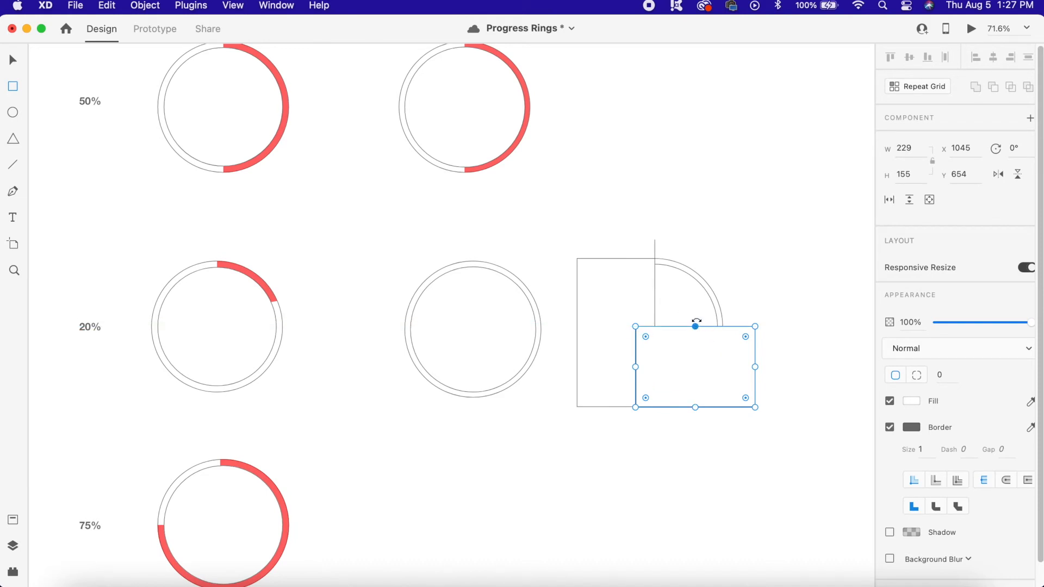
drag(695, 324, 678, 324)
key(v)
drag(718, 360, 720, 337)
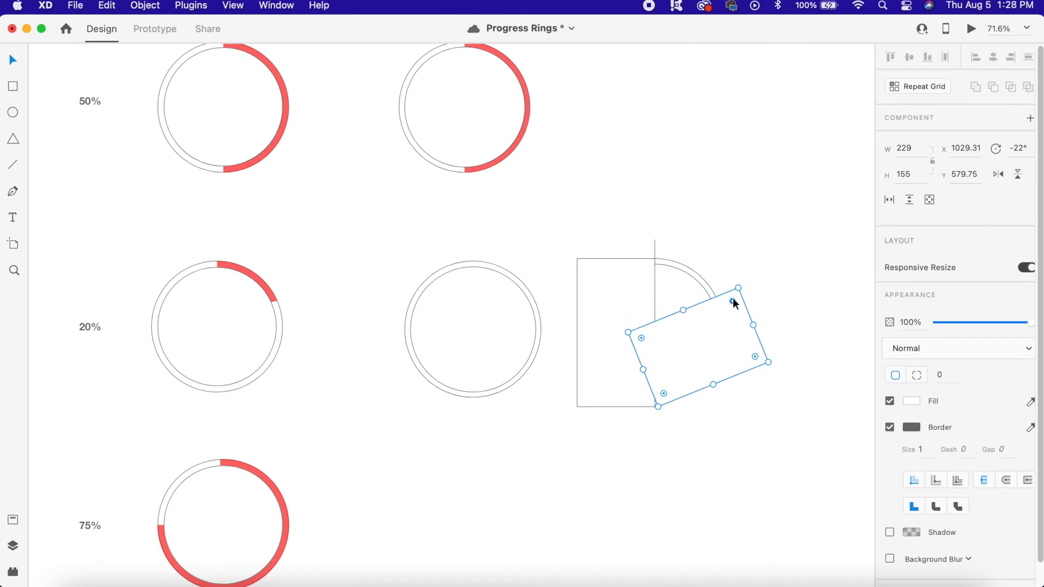
click(830, 251)
Delete the guide line and subtract both rectangles and the inner circle from the copied outer circle to make the 20% arc.
click(654, 243)
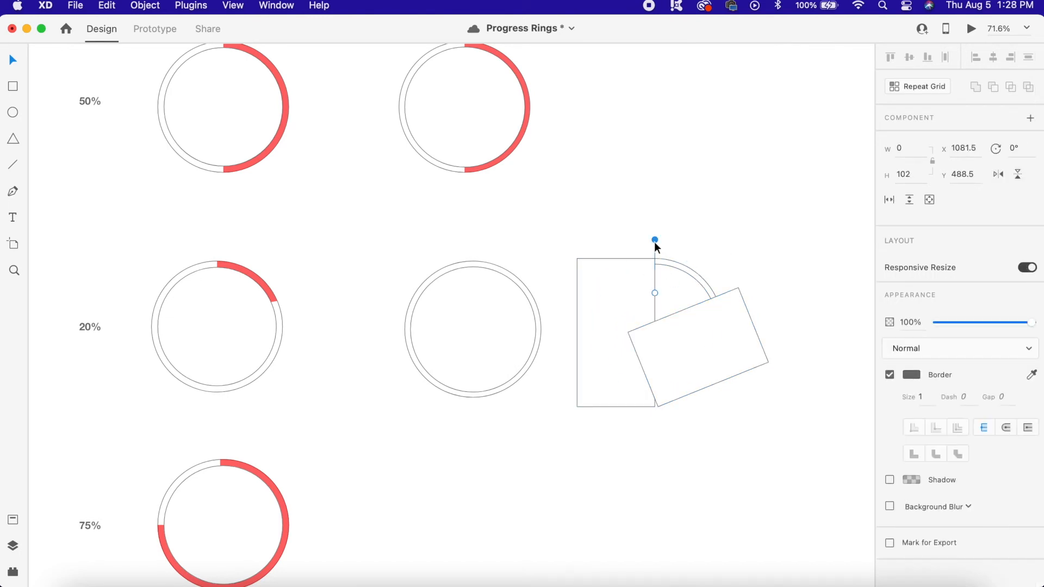
key(Escape)
drag(785, 443, 586, 219)
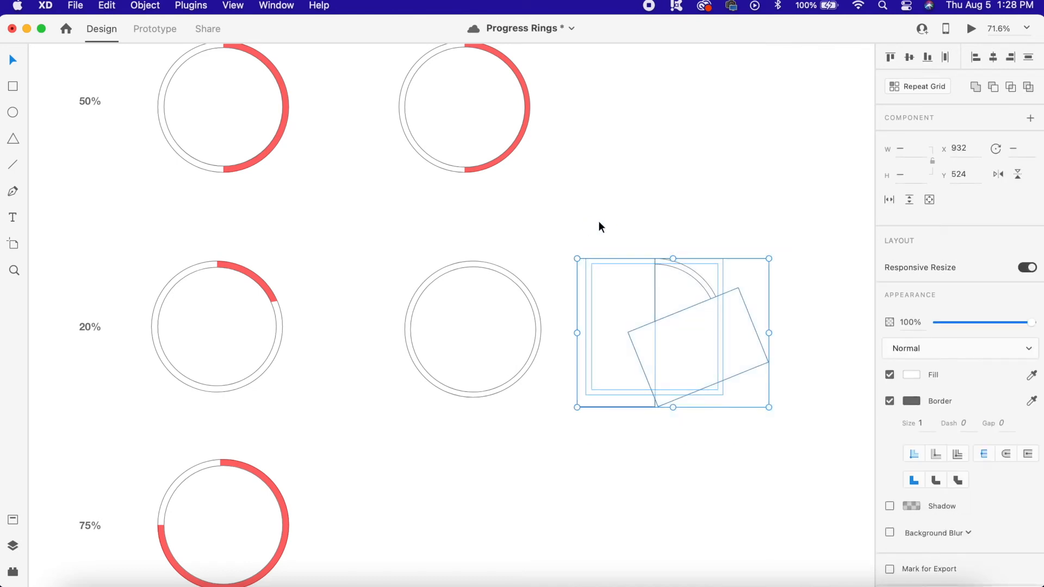
click(994, 86)
click(806, 301)
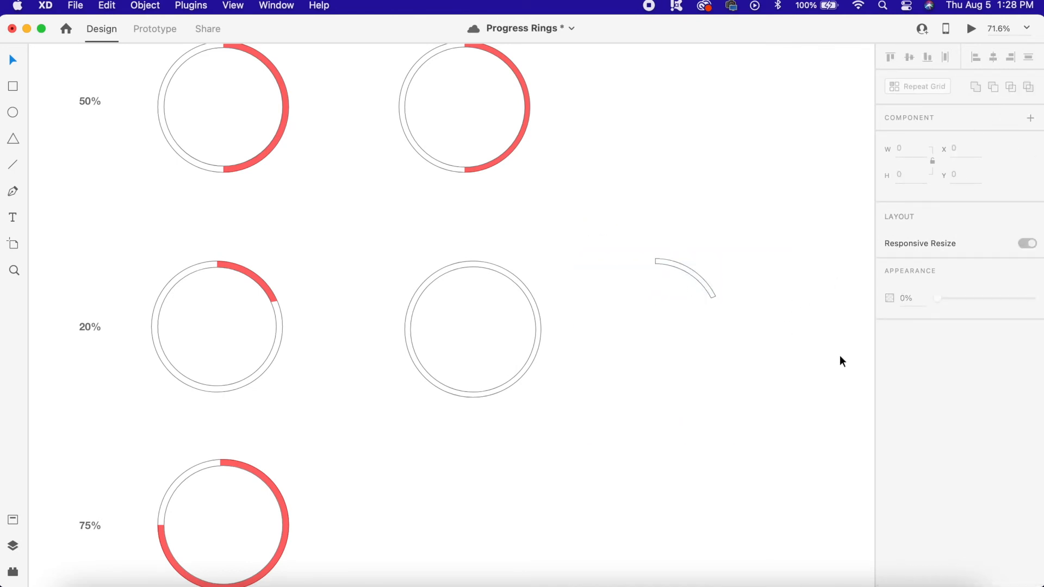
Give the 20% arc a red #FD0B0B fill, no border and 59% opacity, and place it on the ring beside the 20% example.
click(693, 270)
click(913, 375)
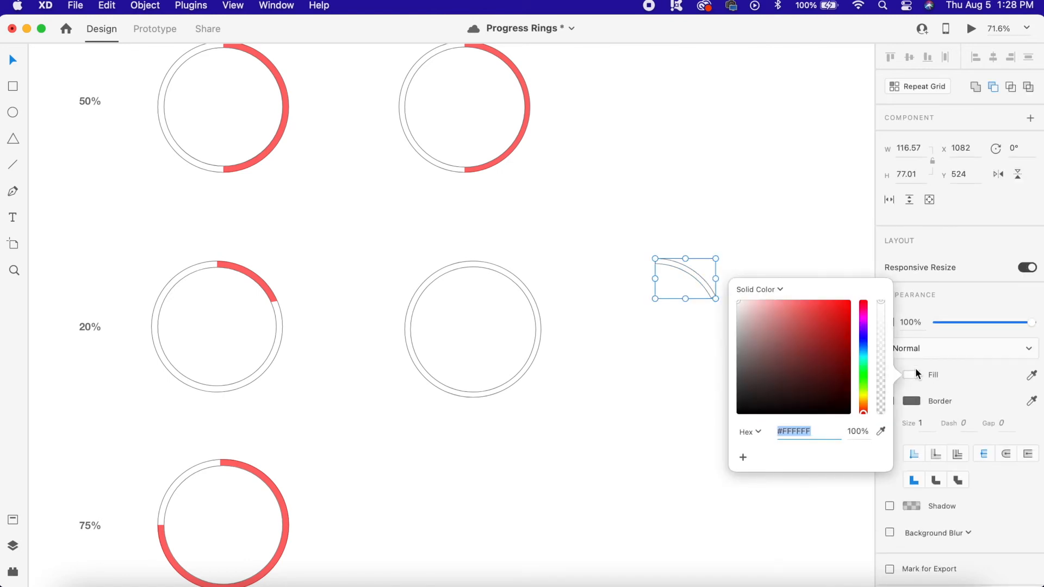
click(845, 303)
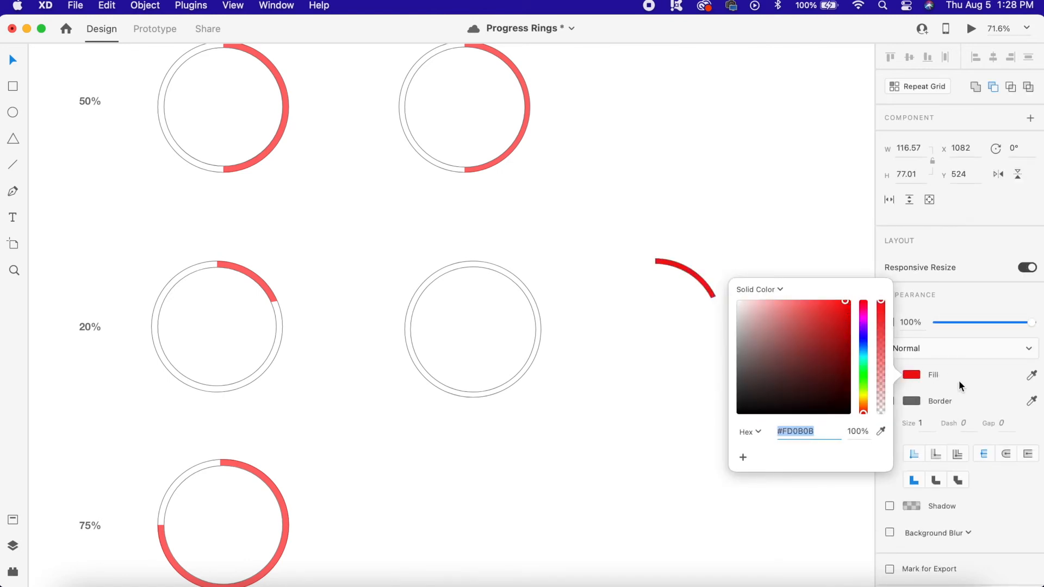
click(931, 406)
click(889, 402)
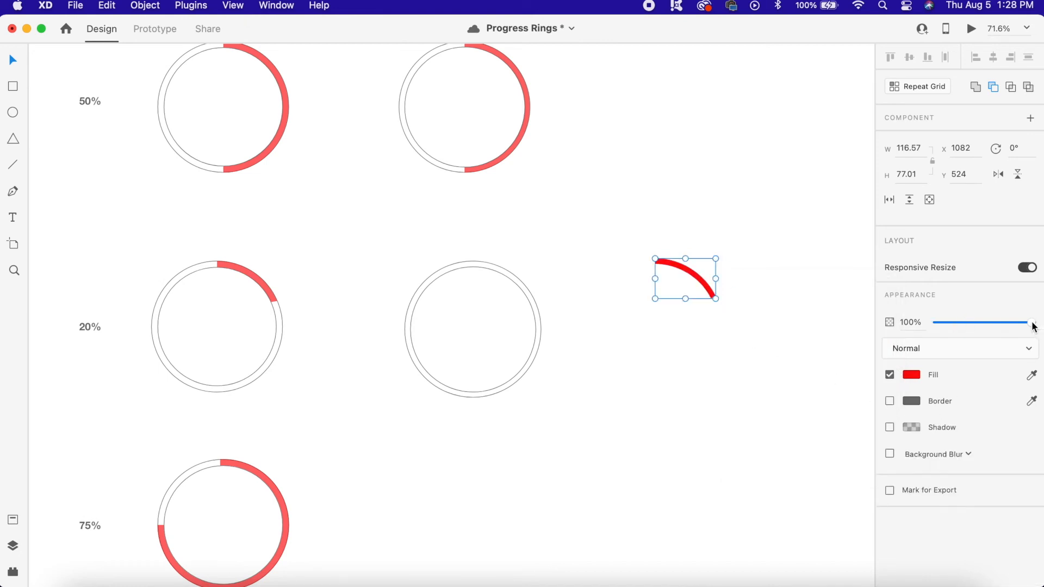
drag(1032, 325, 993, 323)
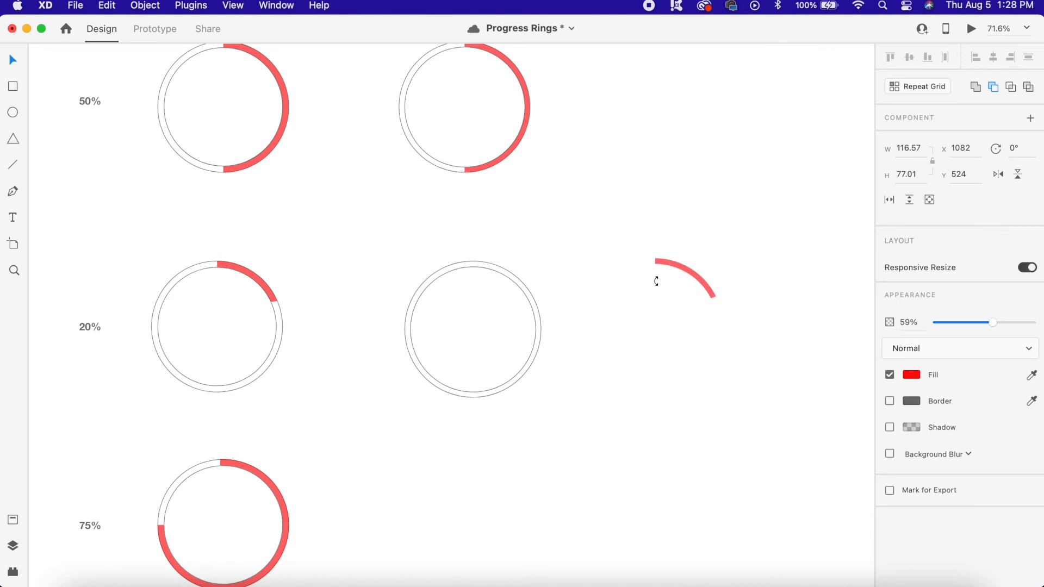
drag(692, 278, 507, 273)
click(685, 337)
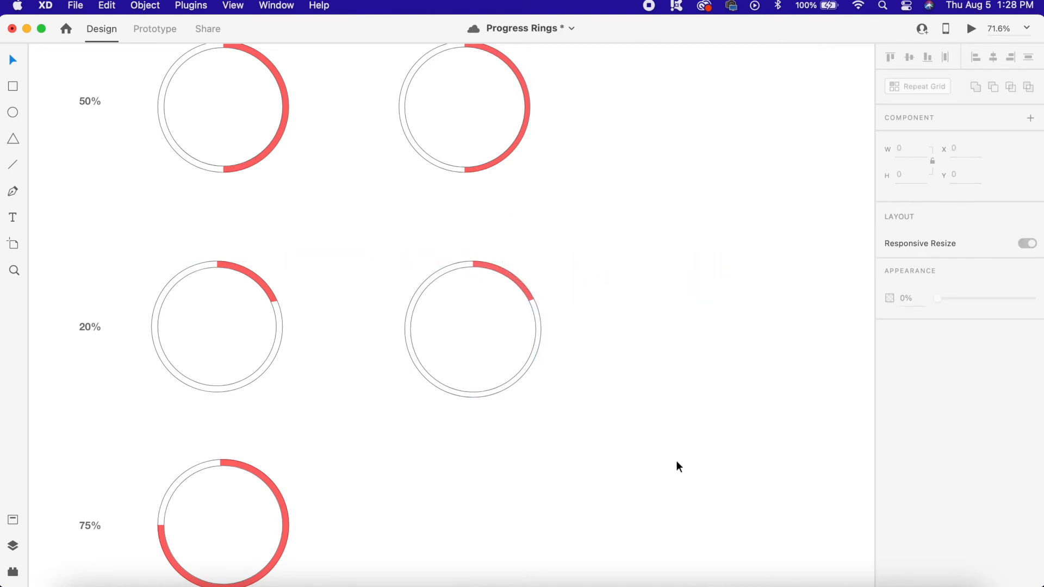
Draw a circle about 271 × 271 to the right of the 75% example ring.
scroll(560, 492, down, 5)
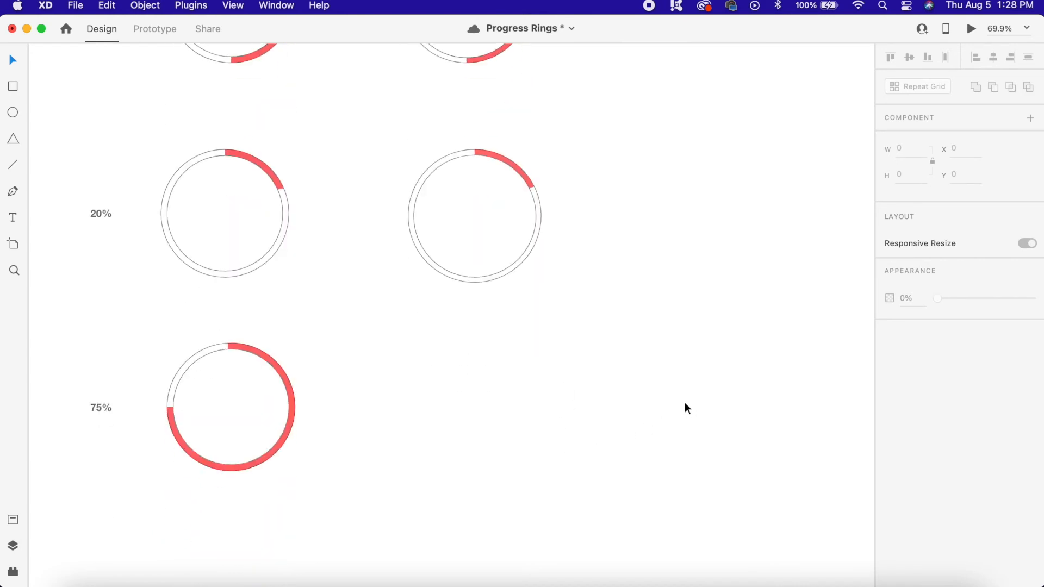
click(14, 113)
drag(422, 344, 557, 485)
Duplicate the new circle, shrink the copy to about 252 × 252, and center it inside the original to form a ring.
key(super+d)
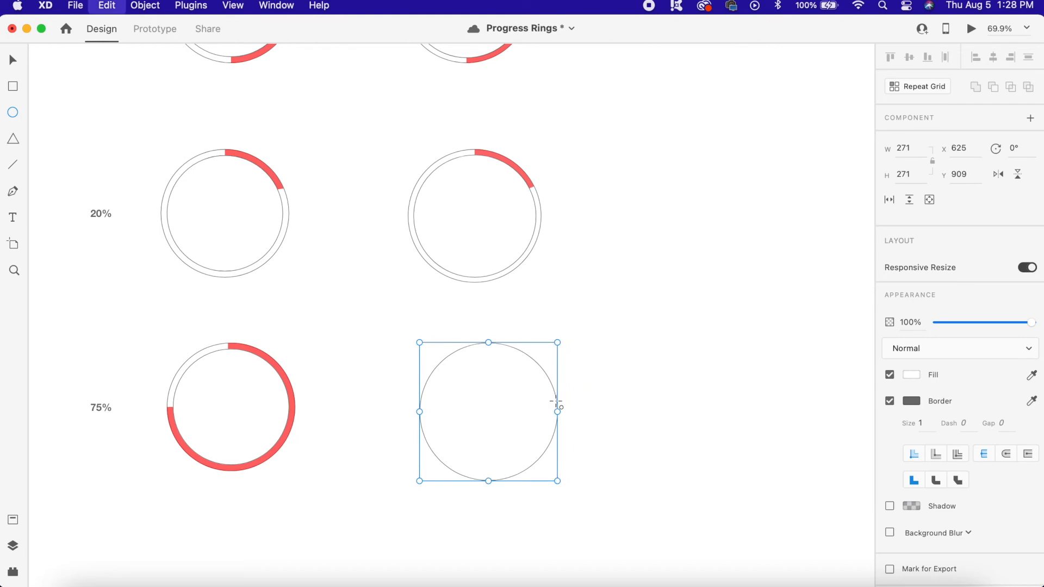
drag(558, 343, 551, 349)
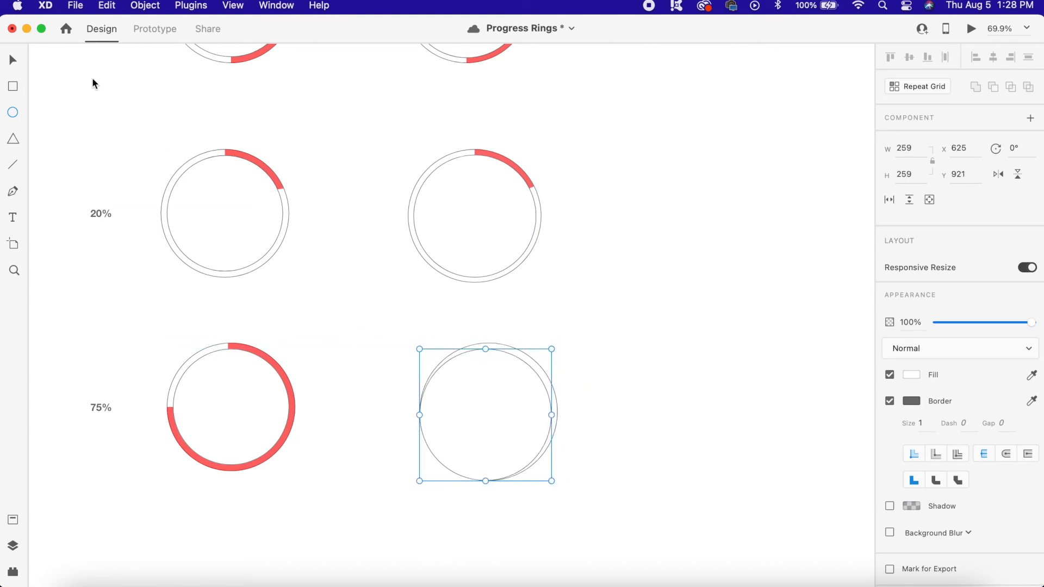
drag(552, 349, 548, 352)
click(13, 59)
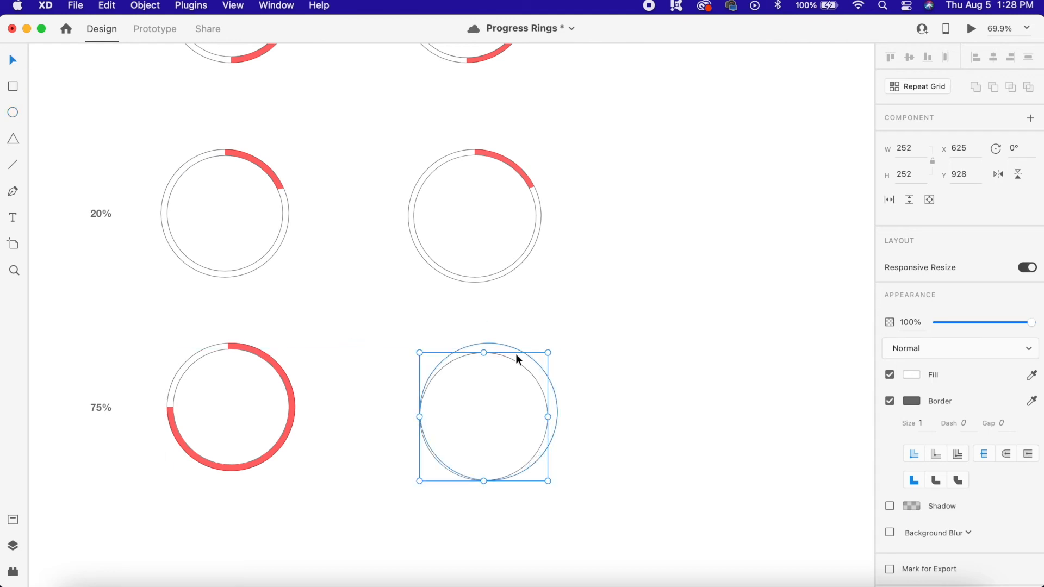
drag(513, 359, 513, 353)
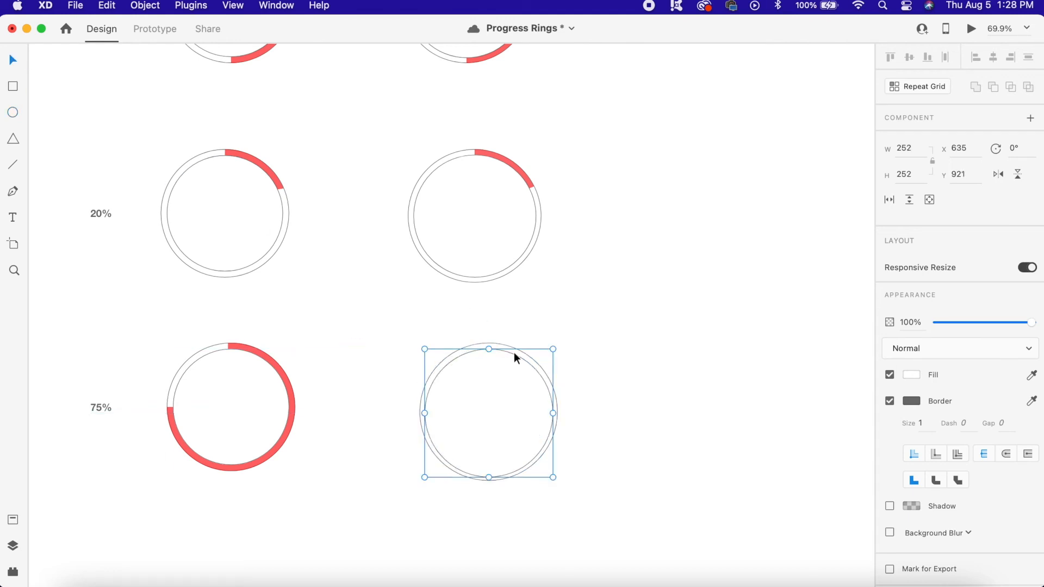
key(Up)
key(Up)
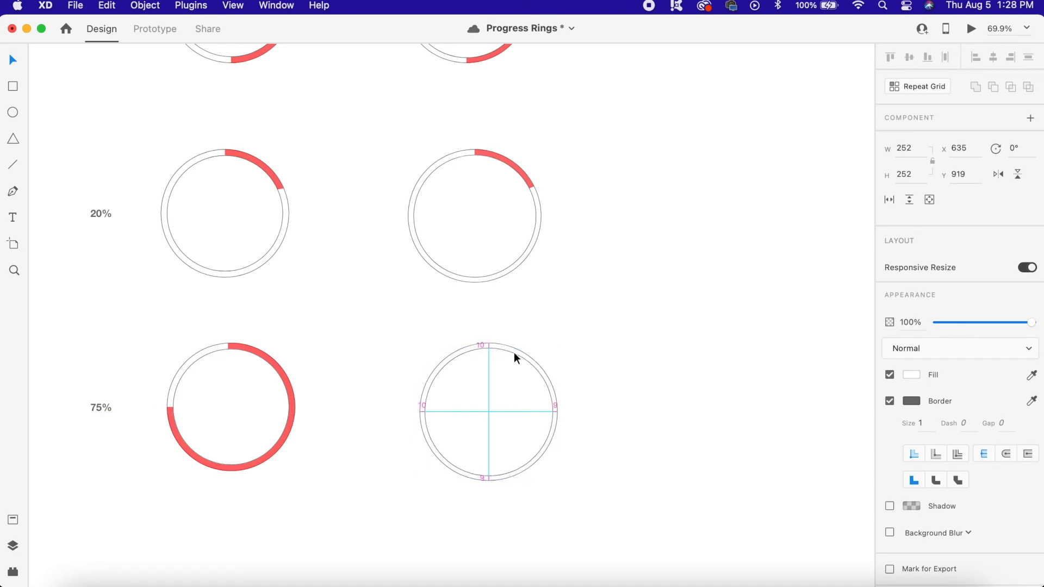
key(Left)
Duplicate both circles of the ring beside the 75% example and place the copy to its right.
drag(602, 498, 424, 334)
key(super+c)
key(super+v)
drag(505, 353, 771, 345)
click(774, 291)
drag(798, 256, 776, 256)
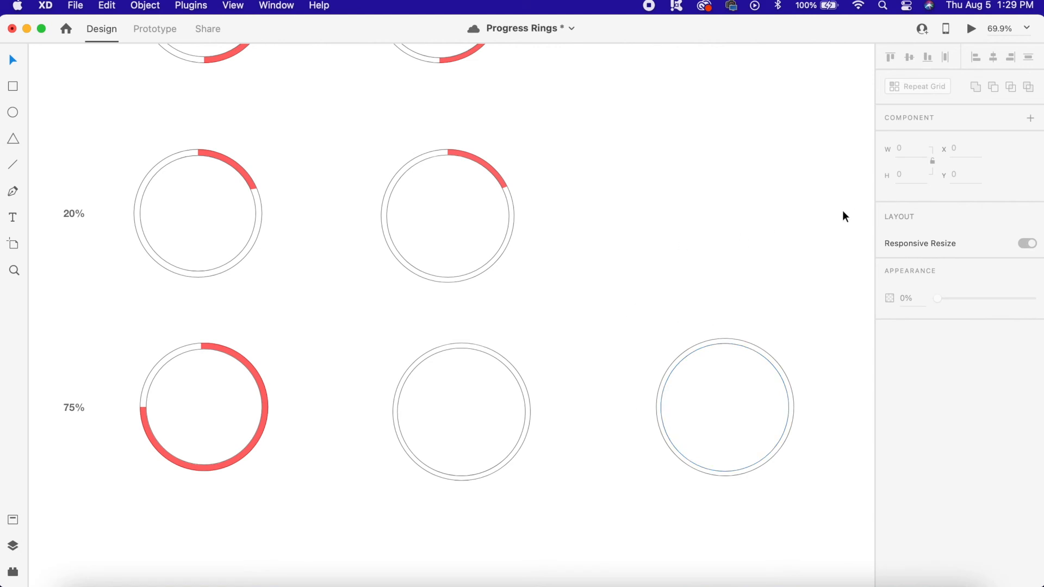
Draw a vertical guide line about 101 tall through the copied ring's top center and a horizontal one about 156 wide through its left midpoint.
click(14, 164)
drag(728, 321, 725, 371)
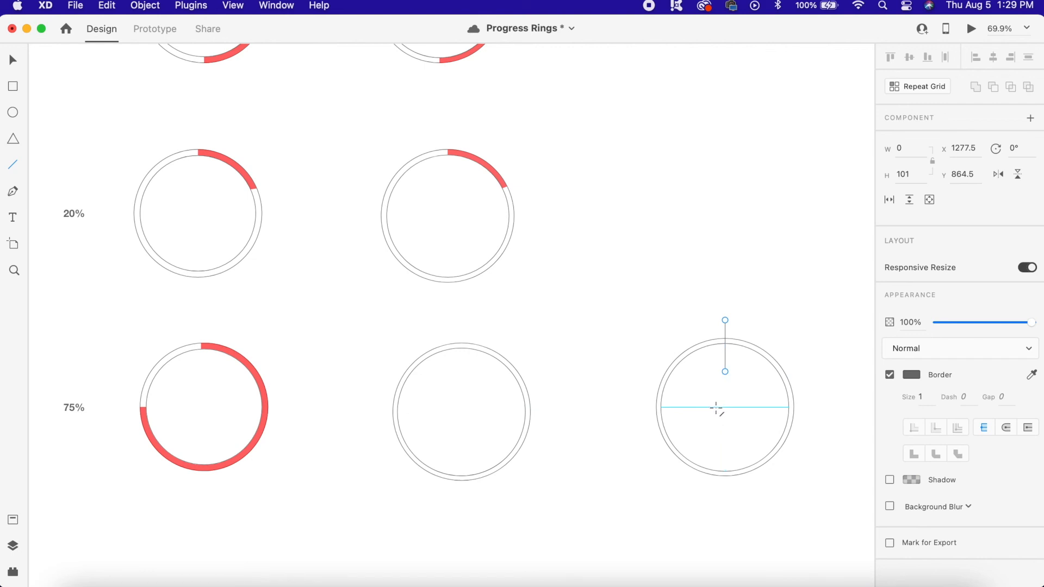
drag(704, 408, 625, 407)
Draw a rectangle covering the copied ring's upper-left quarter, with its lower-right corner at the ring's center.
click(13, 86)
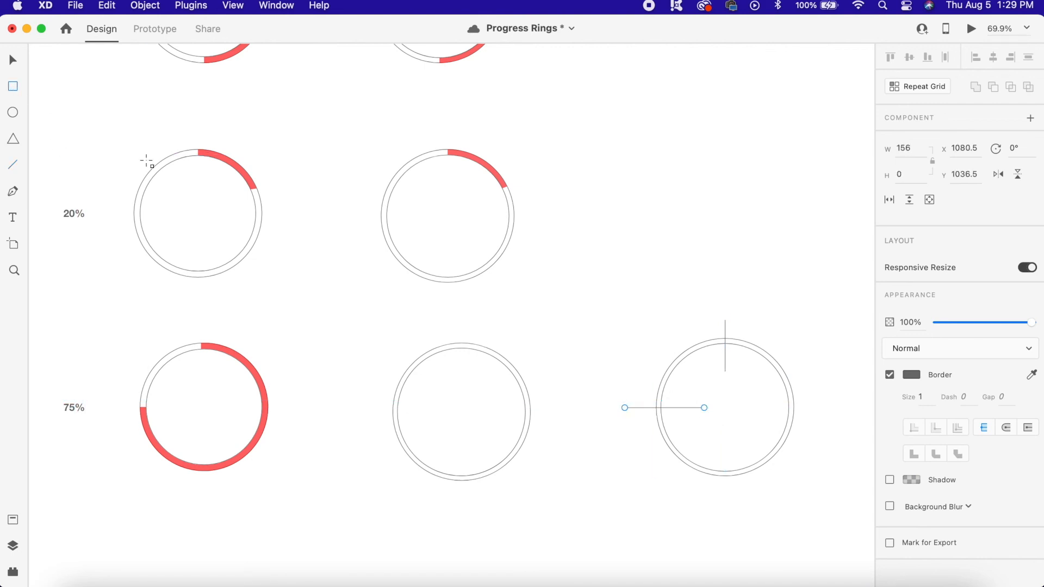
mouse_move(643, 338)
mouse_down()
mouse_move(706, 408)
mouse_move(724, 407)
mouse_up()
click(763, 224)
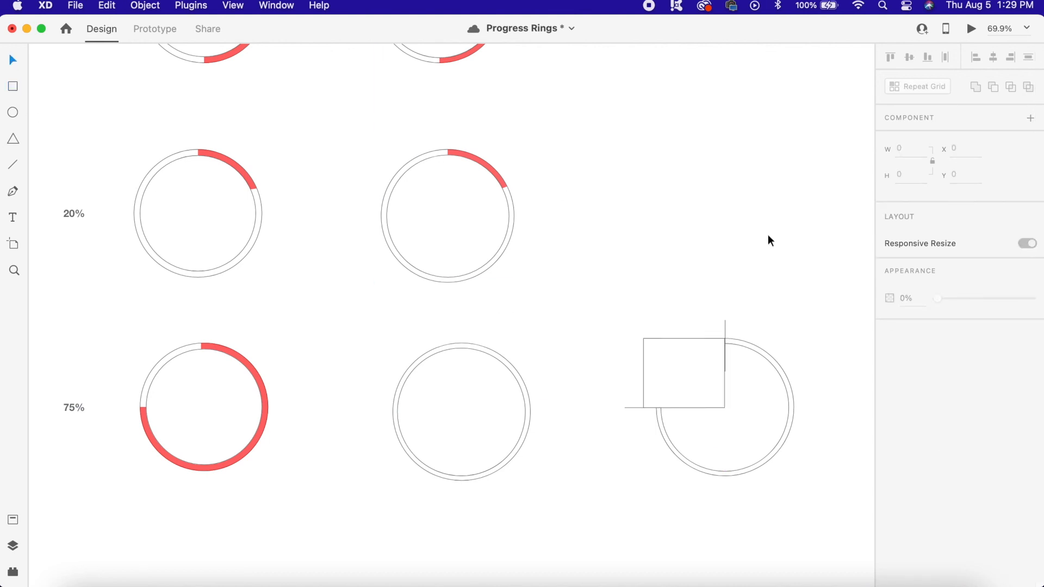
Delete both guide lines and subtract the rectangle and inner circle from the copied outer circle to make the 75% arc.
click(725, 328)
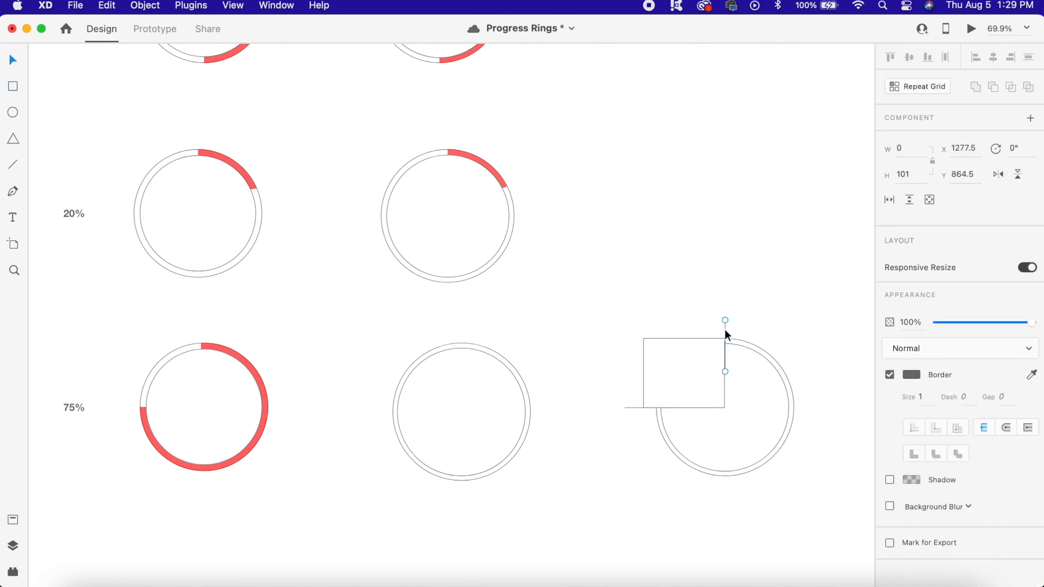
click(630, 424)
click(628, 409)
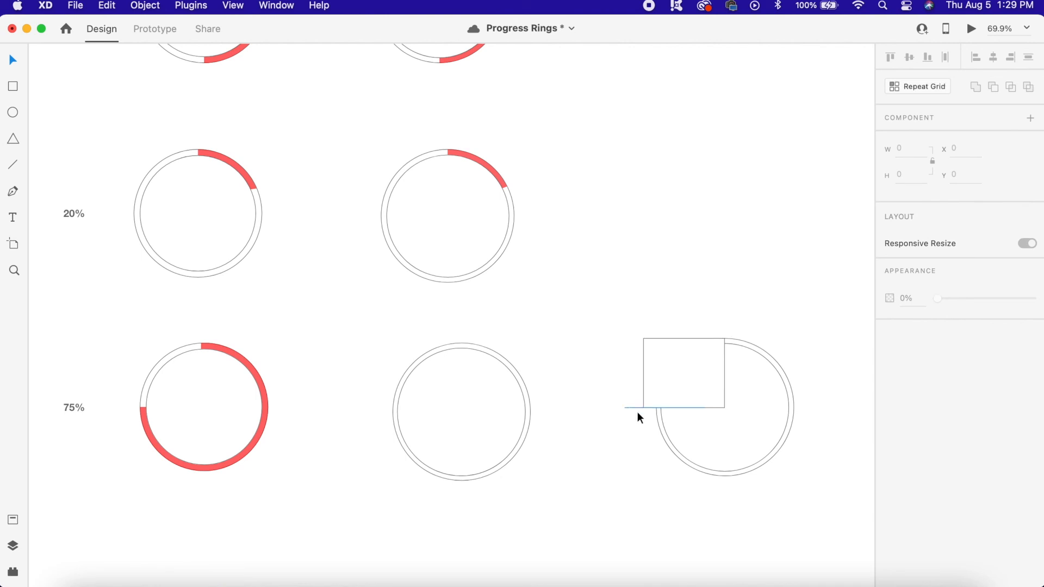
drag(812, 507, 640, 291)
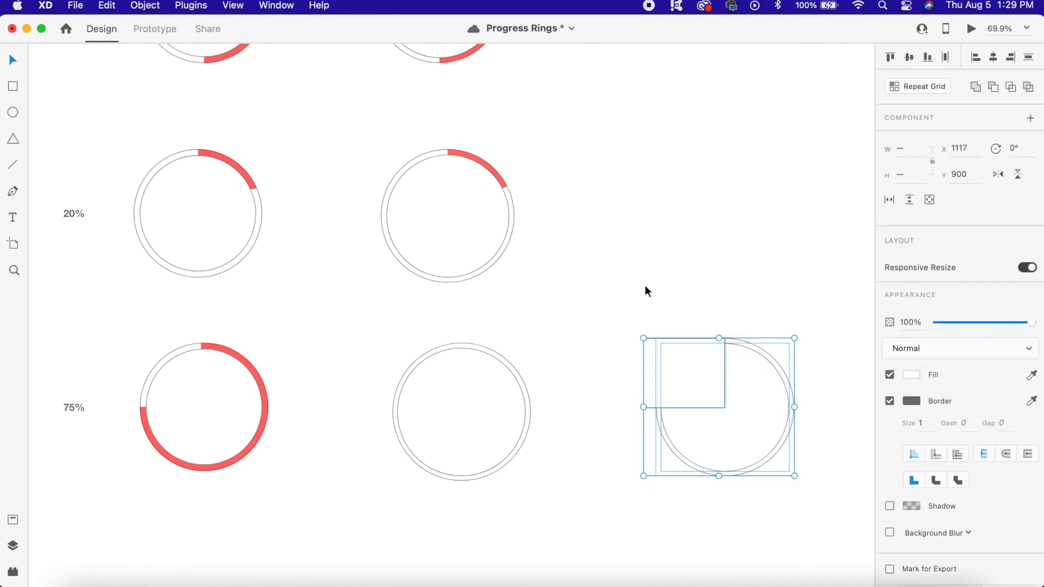
click(993, 87)
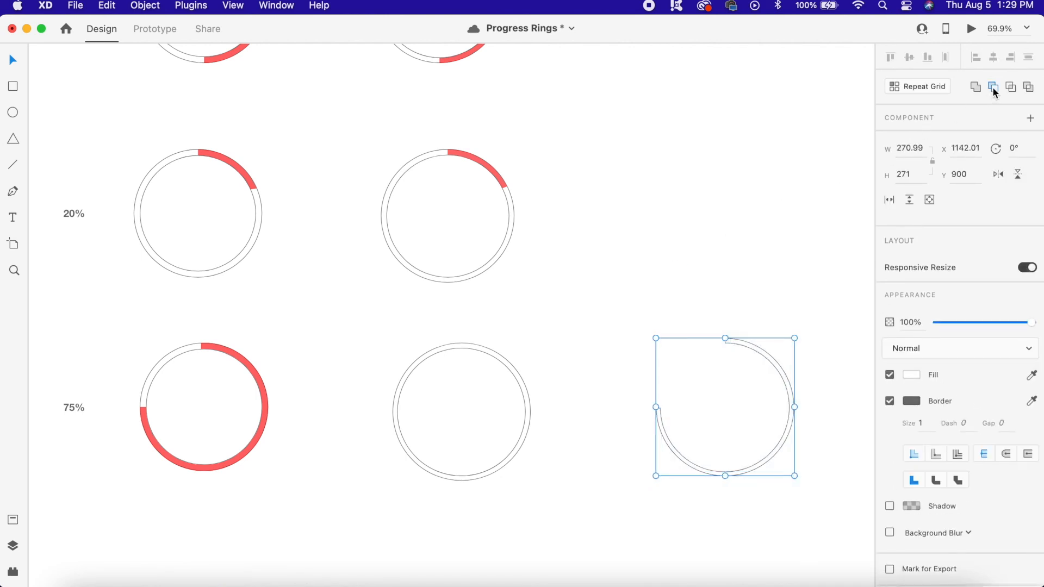
Give the 75% arc a red #FF0808 fill, no border and 59% opacity, and place it on the ring beside the 75% example.
click(916, 377)
drag(821, 331, 859, 293)
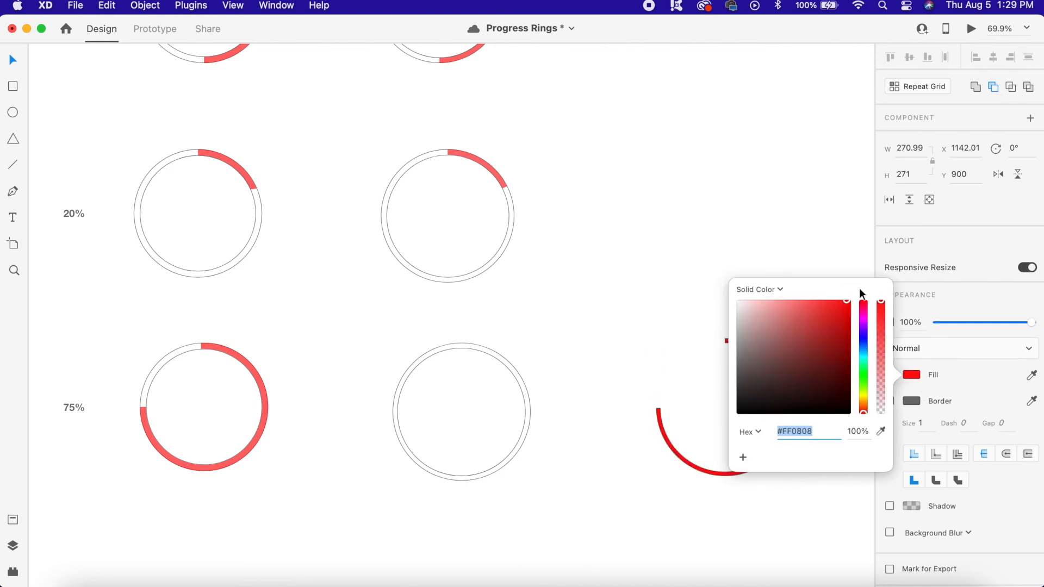
click(962, 372)
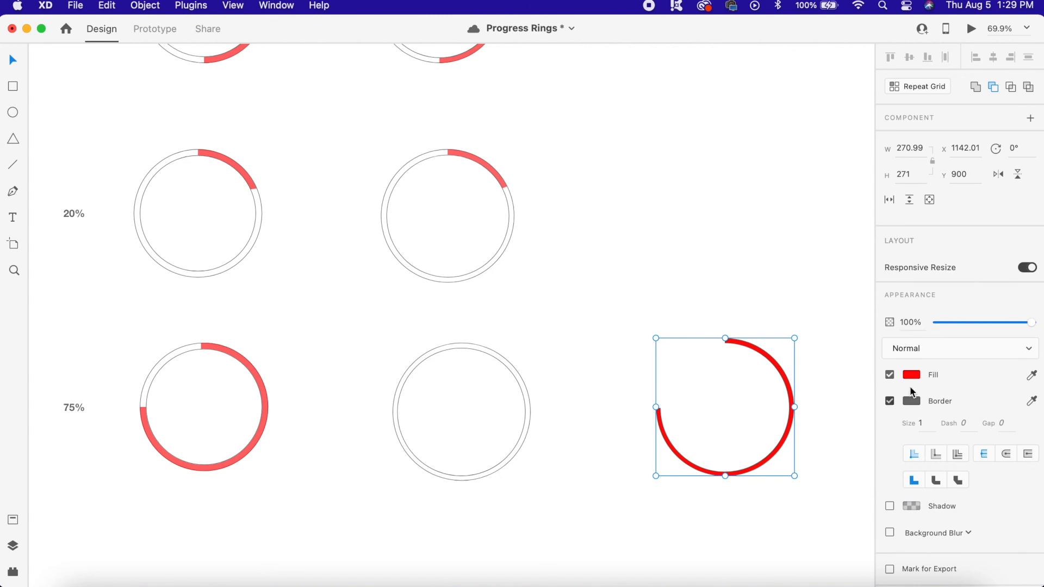
click(889, 400)
drag(1031, 323, 993, 323)
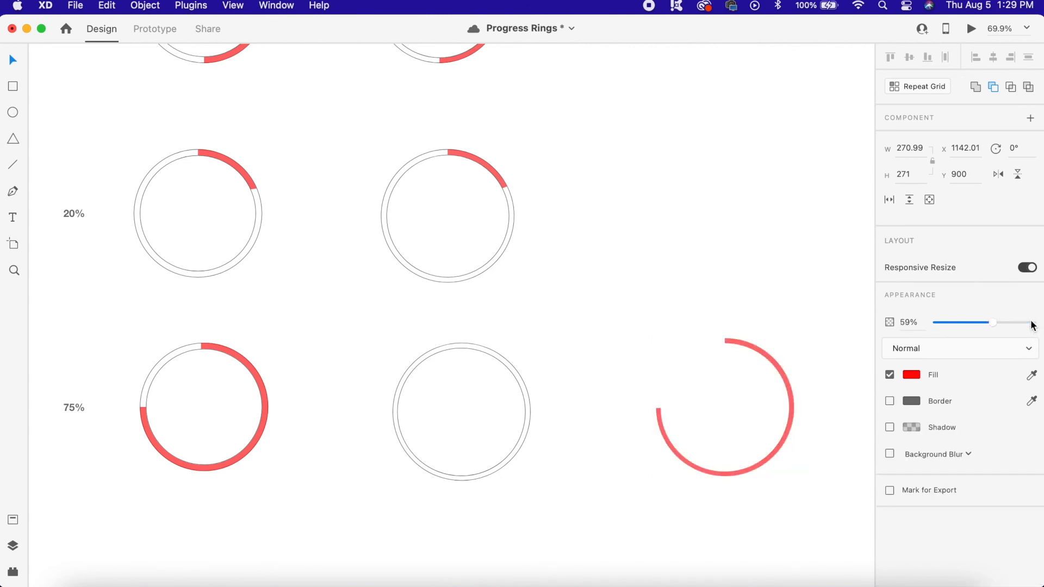
drag(778, 366, 518, 375)
click(660, 374)
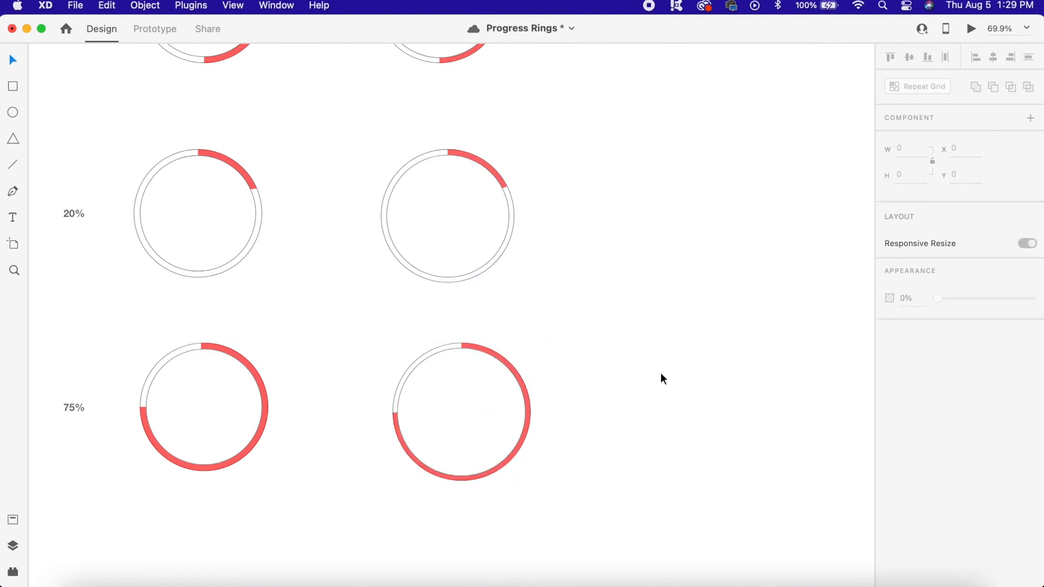